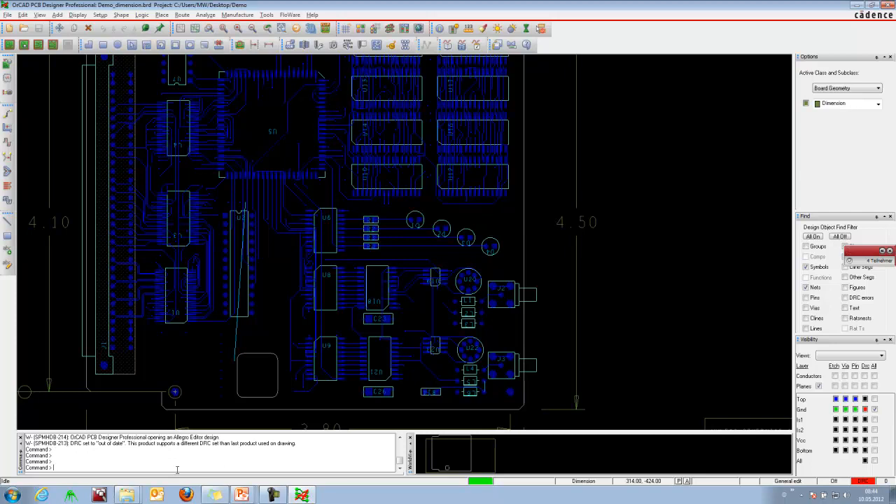
Step: Assign a 90-degree rotation to the r key with the command "funckey r iangle 90"
text(funckey r iangle 90)
key(Return)
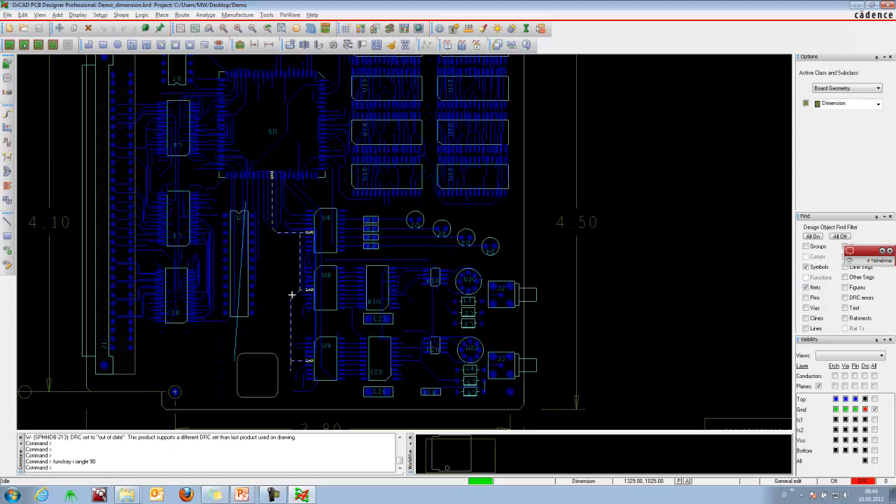
Step: Try the r key by picking up component U9 for a move and rotating it repeatedly in 90-degree steps, and cancel the move
click(59, 28)
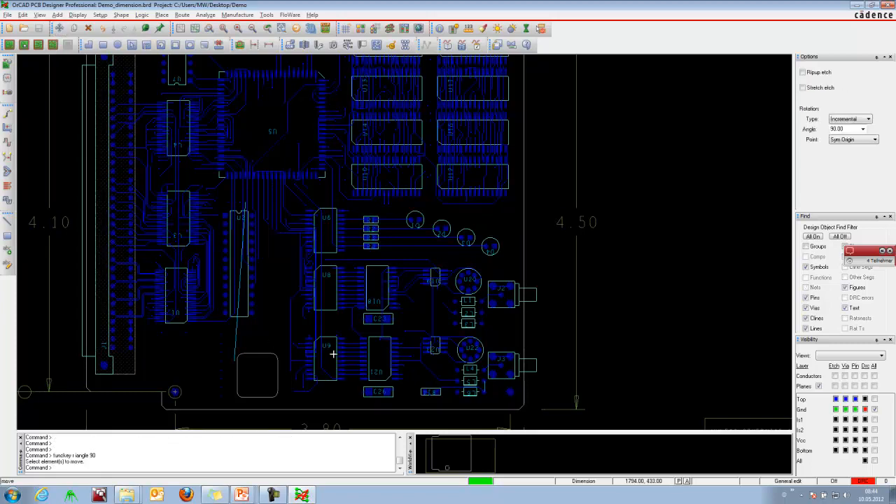
click(337, 355)
key(r)
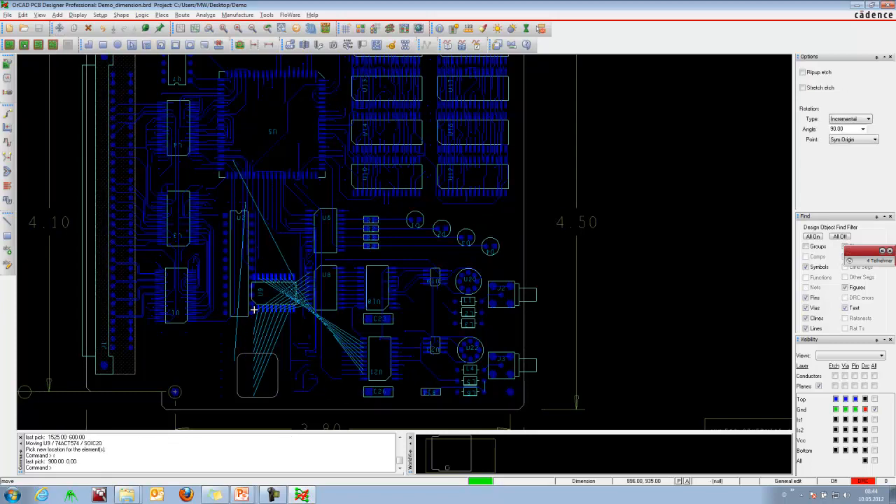
key(r)
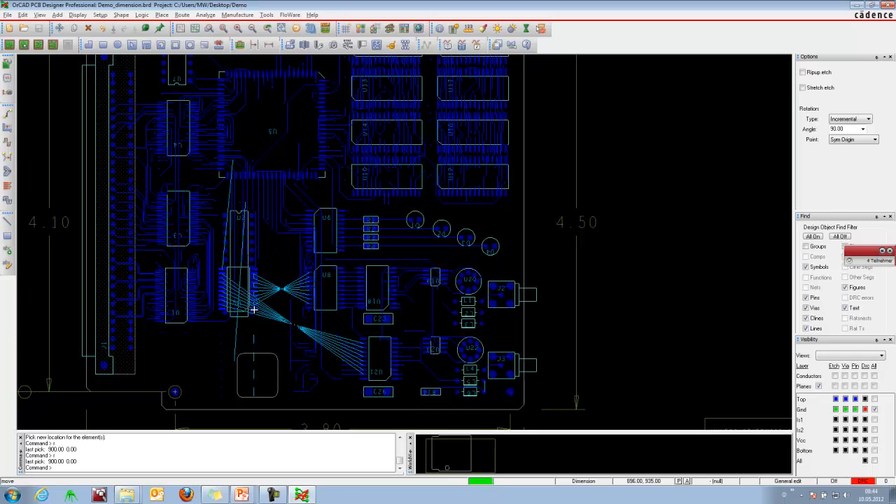
key(r)
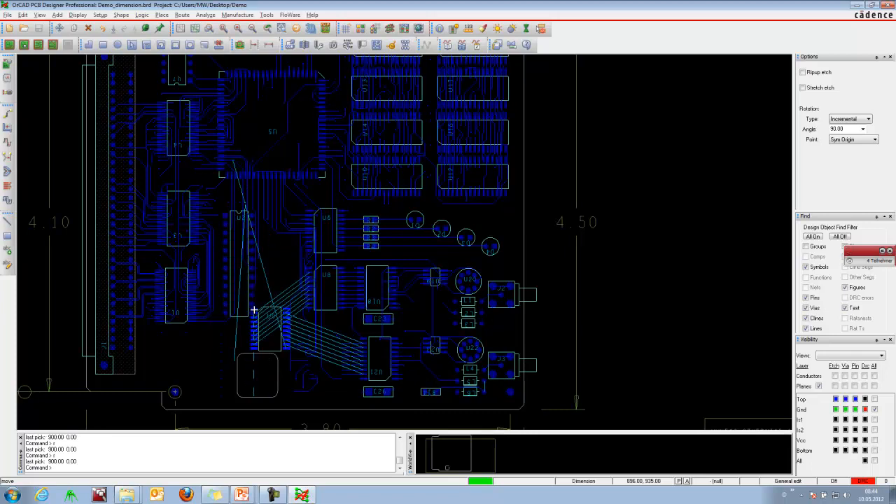
key(r)
key(r)
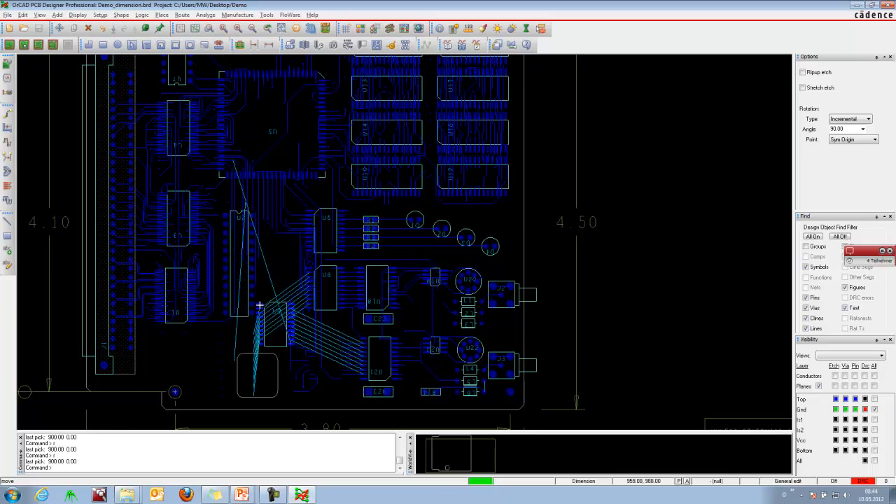
right_click(259, 305)
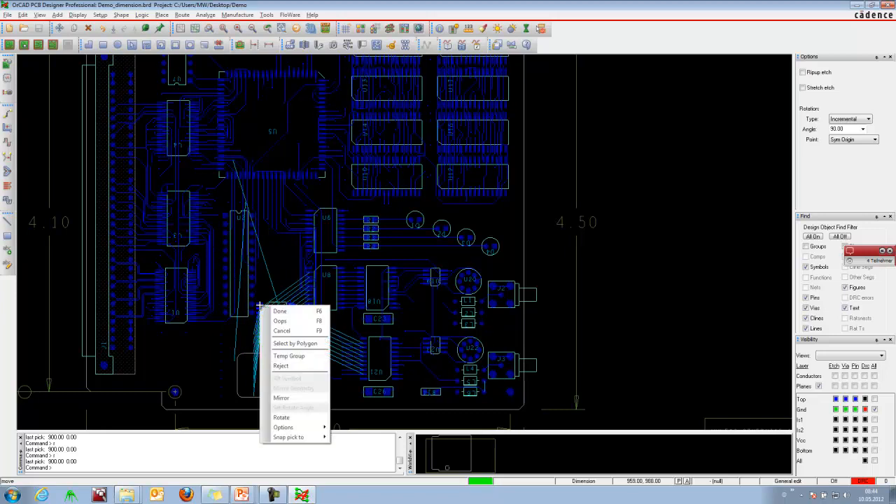
click(290, 330)
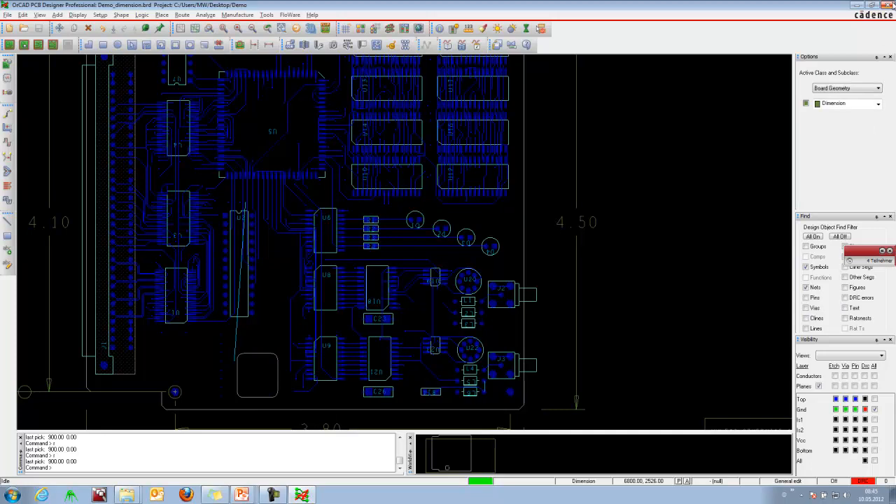
Step: Close the PCB editor and open the env file from the pcbenv folder in Notepad++
click(892, 5)
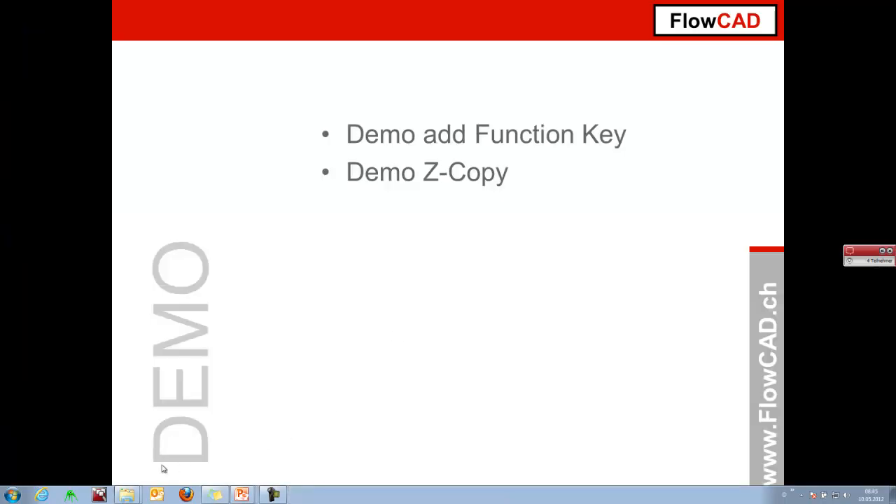
mouse_move(138, 494)
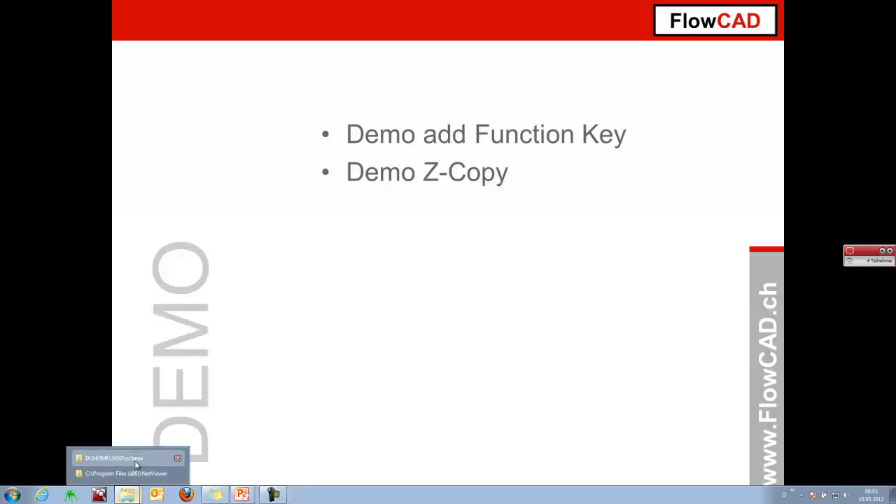
click(129, 457)
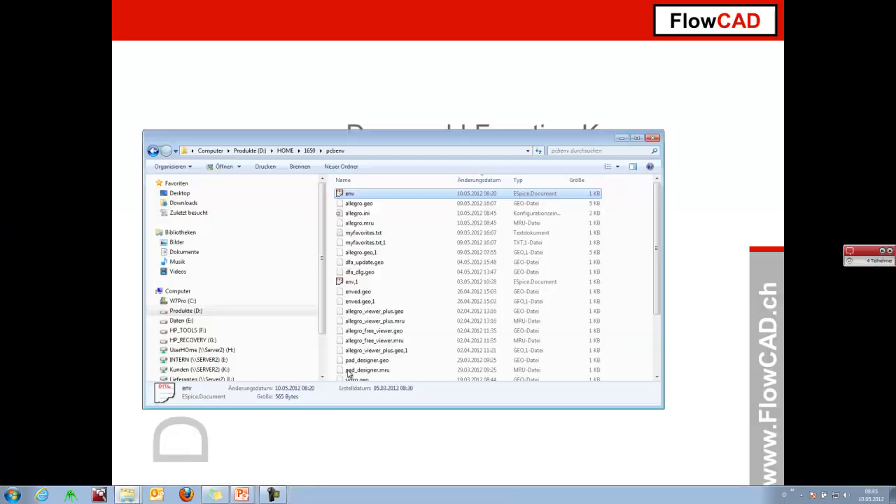
right_click(363, 197)
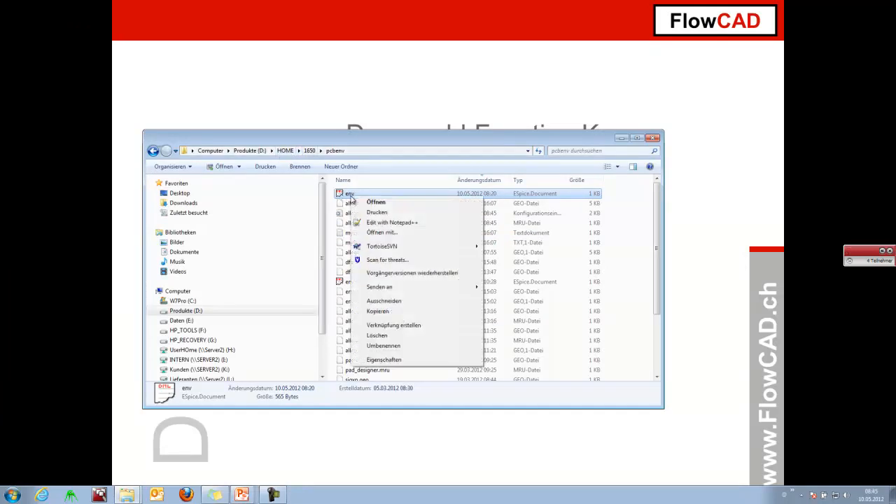
click(393, 223)
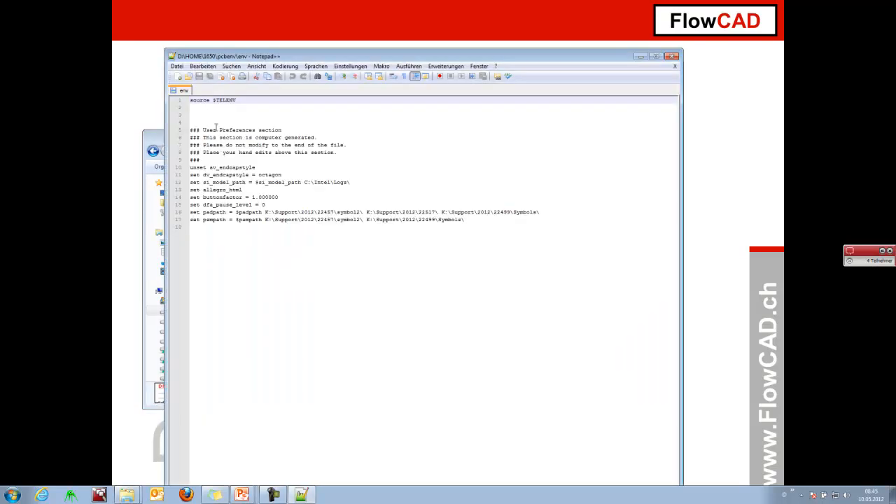
Step: Add the line "funckey r iangle 90" above the User Preferences section of the env file, save it and close the editor
key(Down)
key(Down)
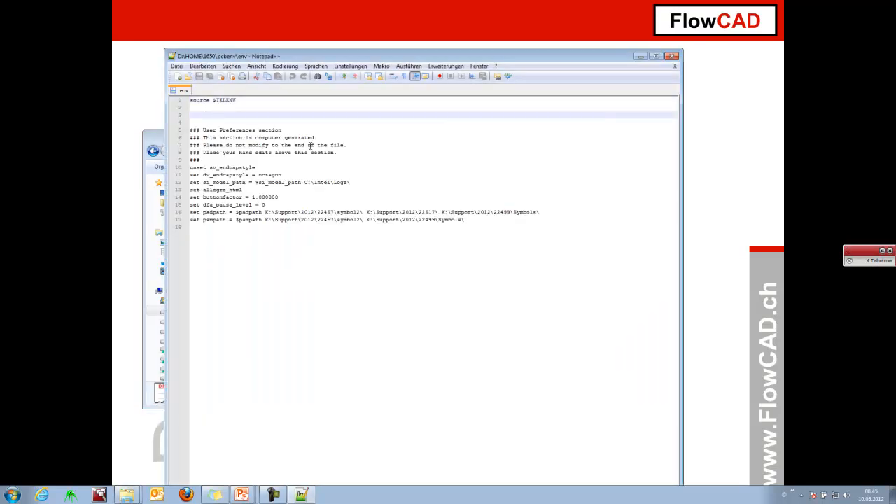
text(funckey )
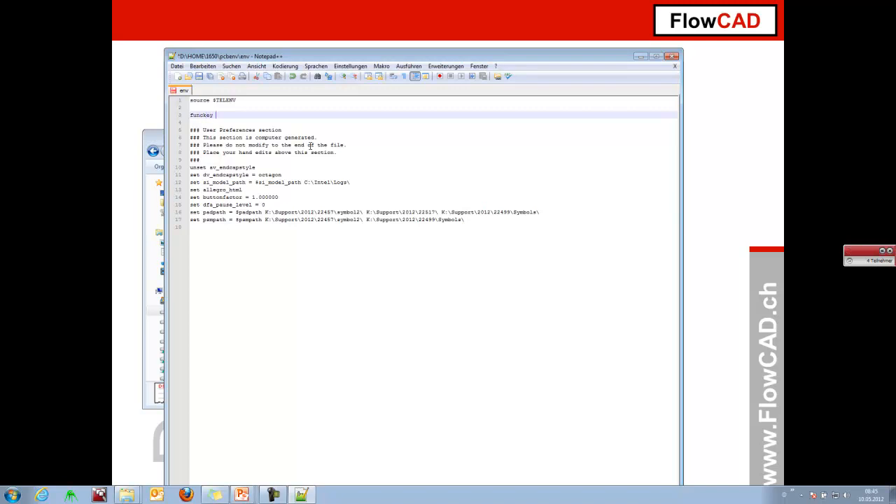
text(r iangle 90)
click(199, 76)
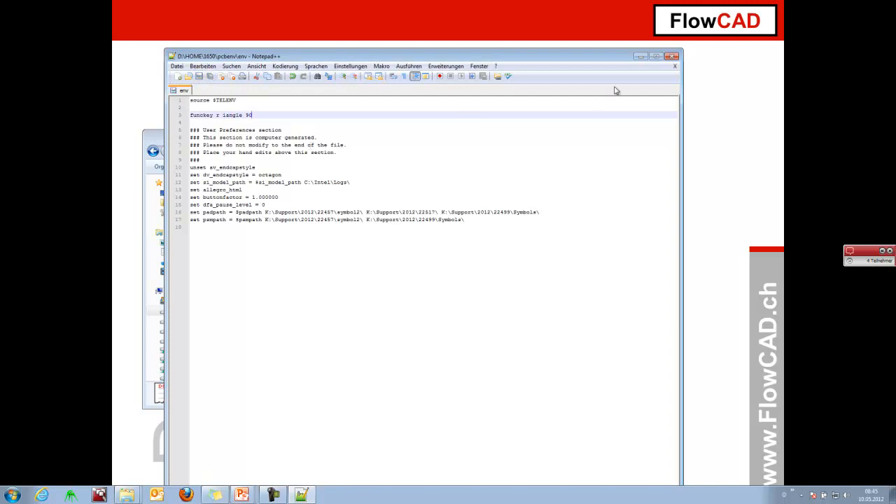
click(672, 56)
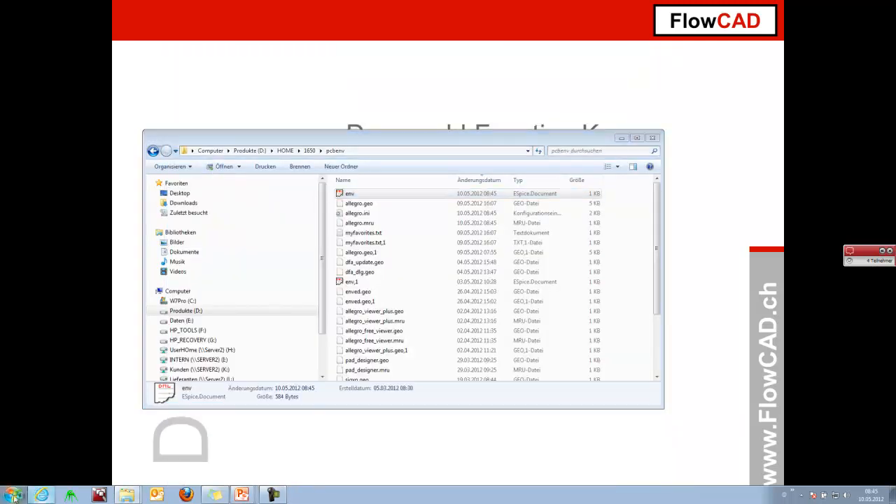
Step: Restart the PCB editor with the OrCAD PCB Designer Professional product
click(14, 497)
click(61, 242)
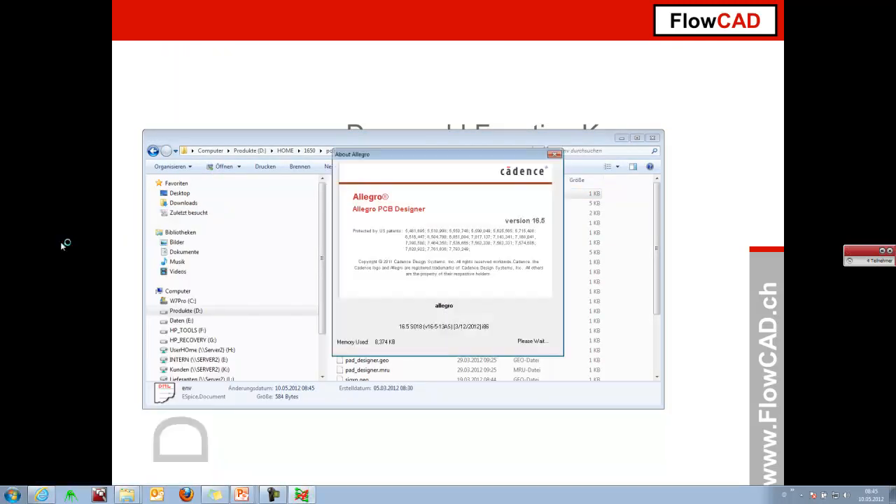
scroll(483, 242, down, 2)
click(456, 239)
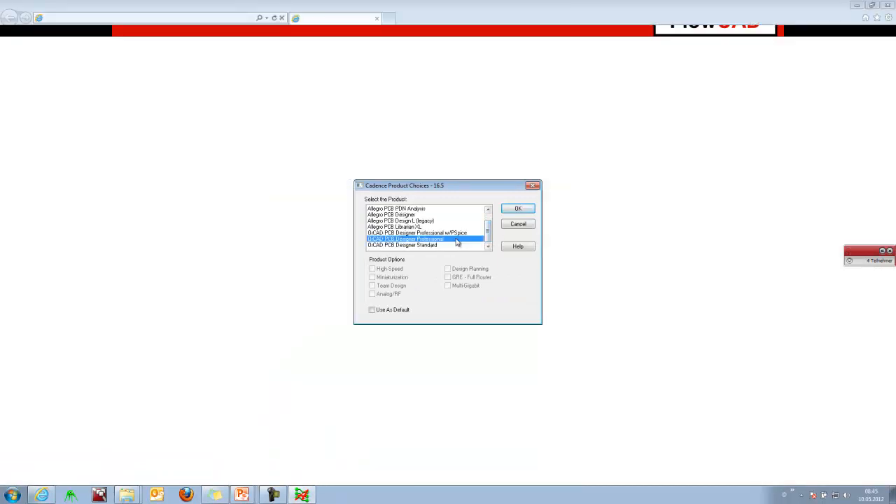
click(518, 209)
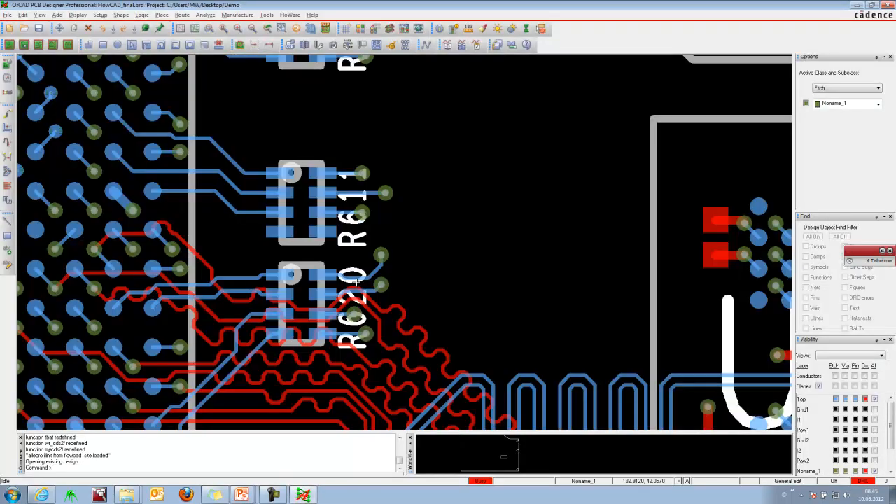
Step: Open the recent design Demo_dimension.brd
click(7, 15)
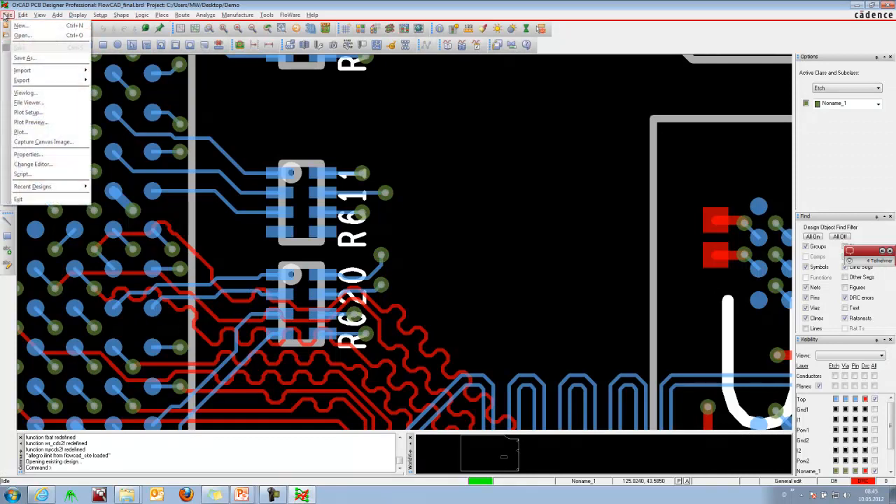
mouse_move(52, 188)
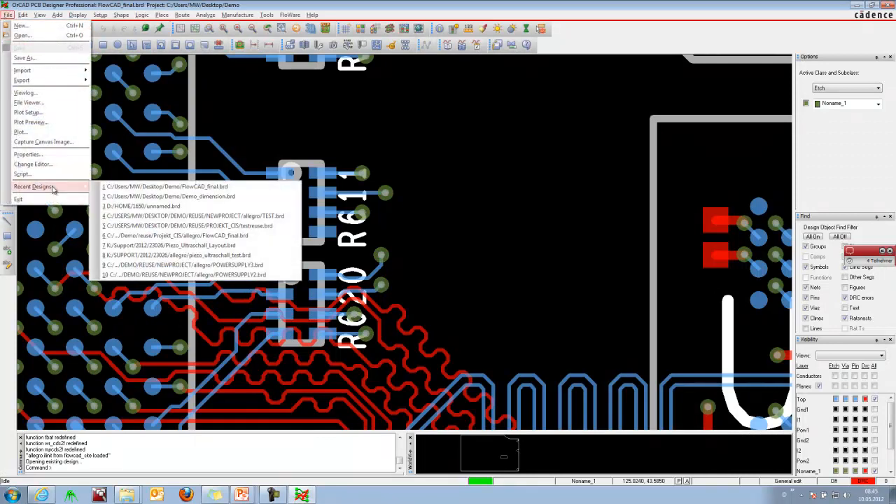
click(154, 196)
click(532, 276)
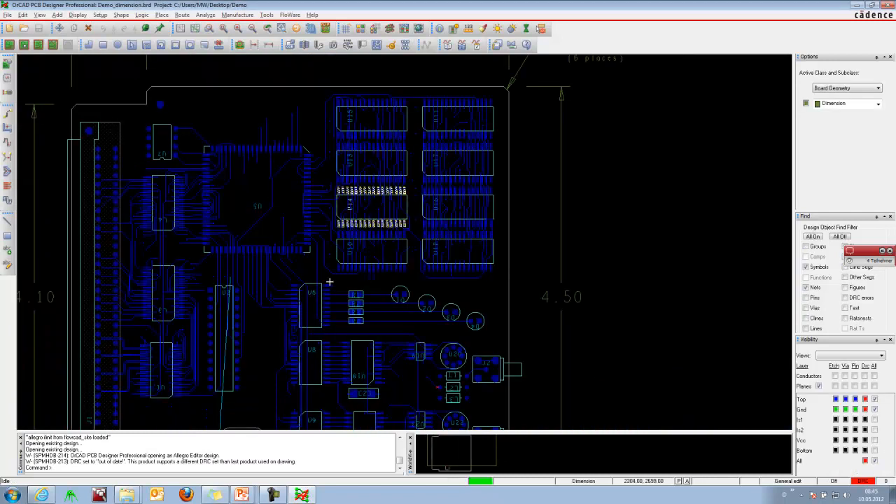
Step: Test the r key in the reopened board by moving U9 and rotating it in 90-degree steps, and cancel the move
middle_drag(260, 312, 261, 320)
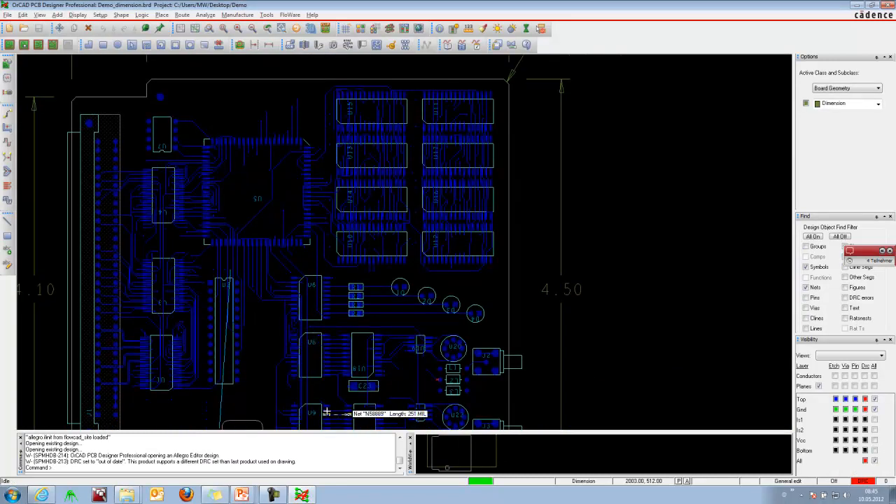
right_click(324, 235)
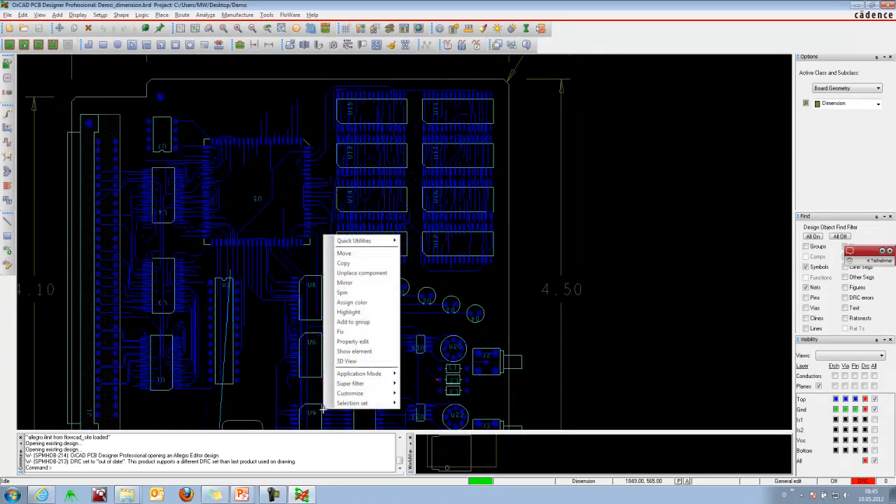
click(352, 257)
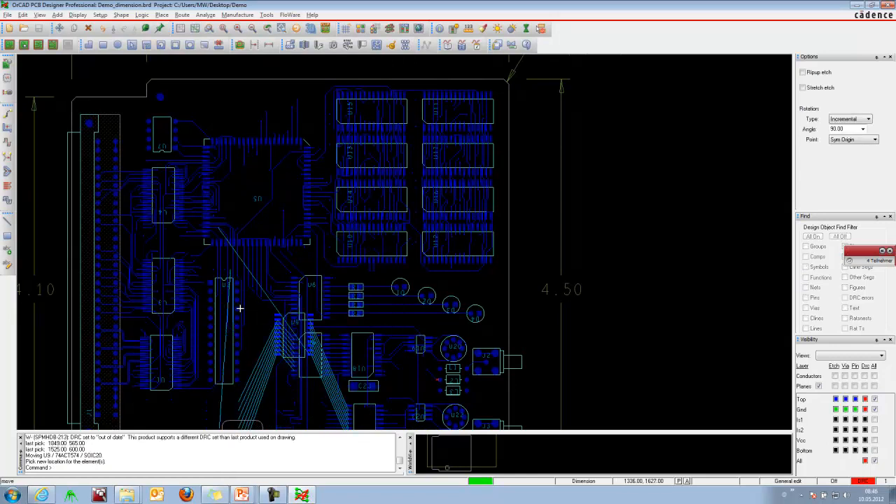
key(r)
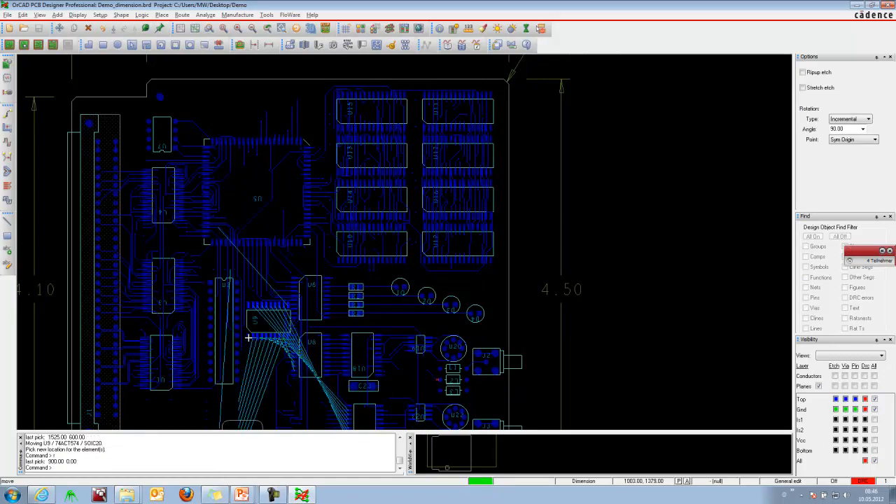
key(r)
key(r)
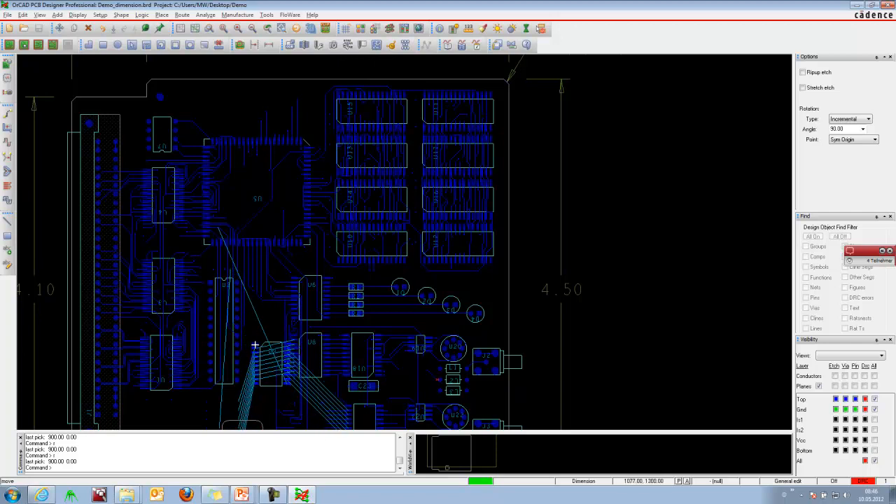
right_click(254, 344)
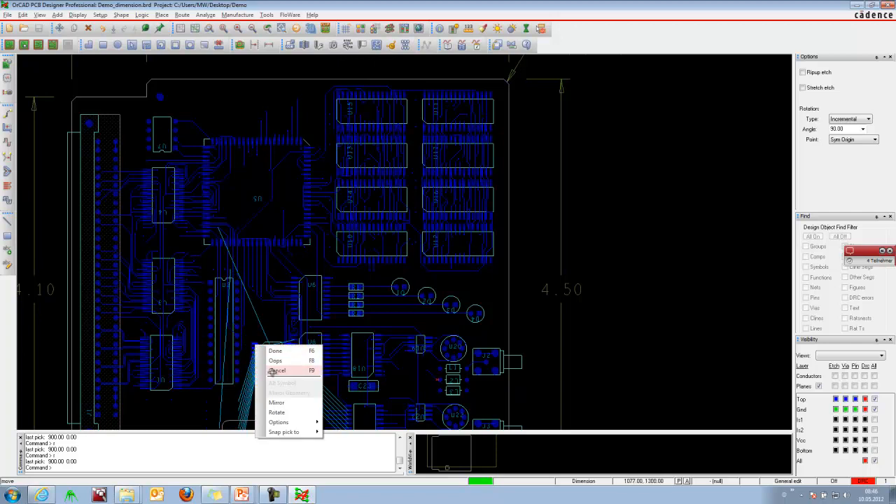
click(272, 372)
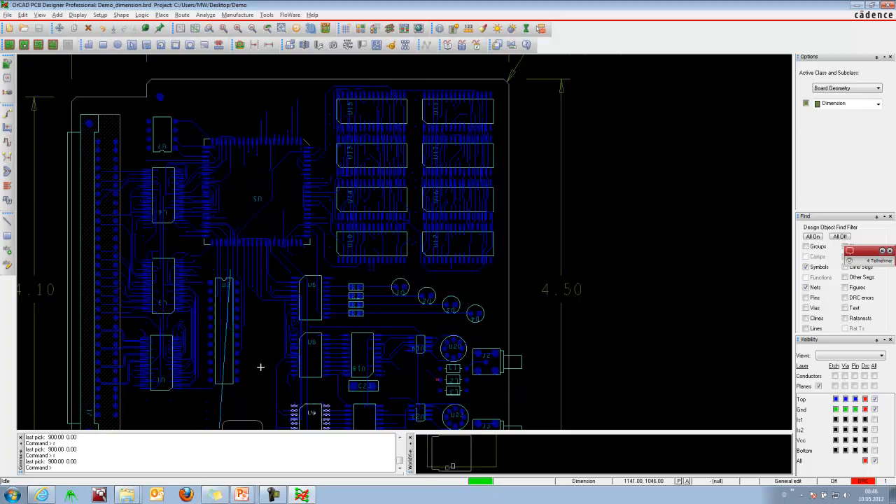
Step: Z-Copy the board outline to class ROUTE KEEPIN, subclass ALL, contracted by an offset of 20, and finish the command
middle_drag(266, 363, 266, 330)
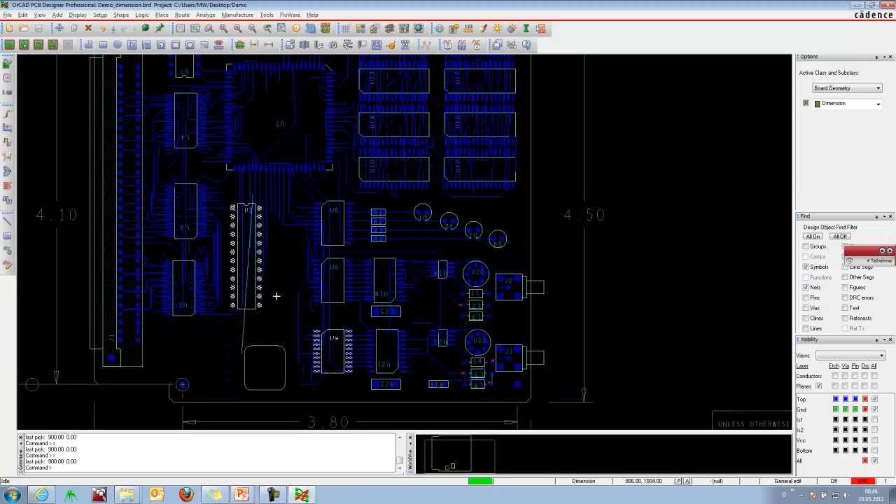
click(23, 15)
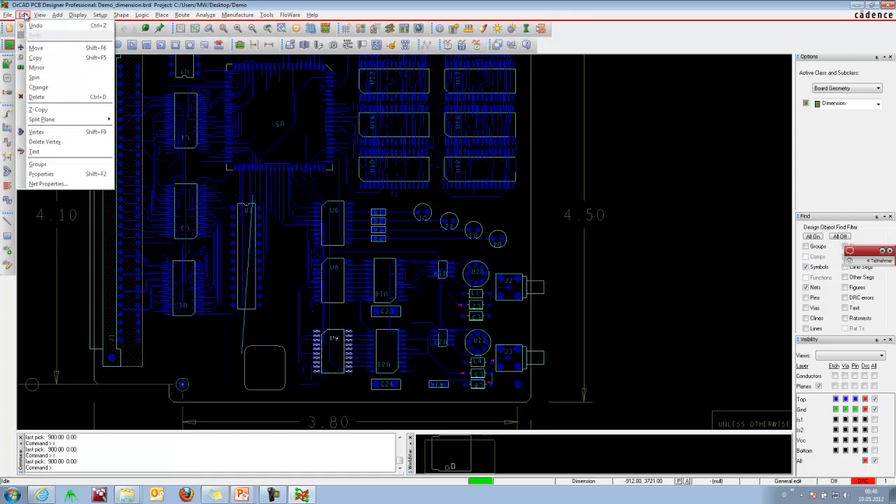
click(39, 110)
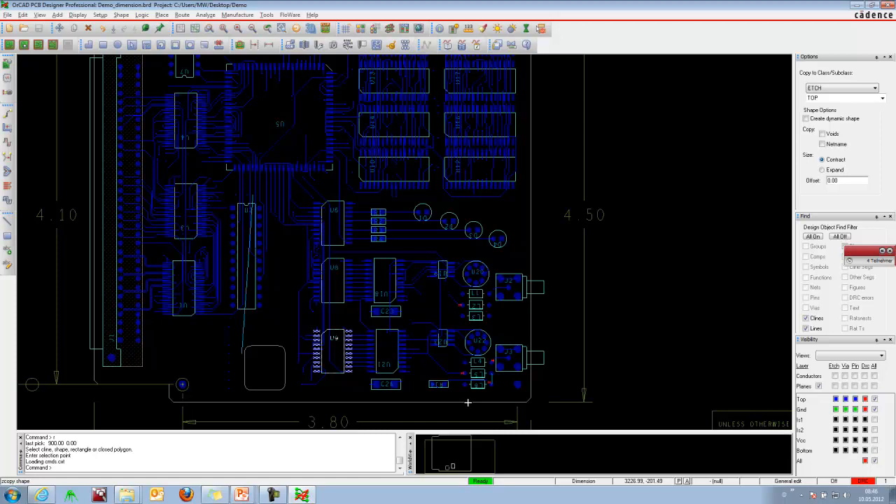
click(838, 89)
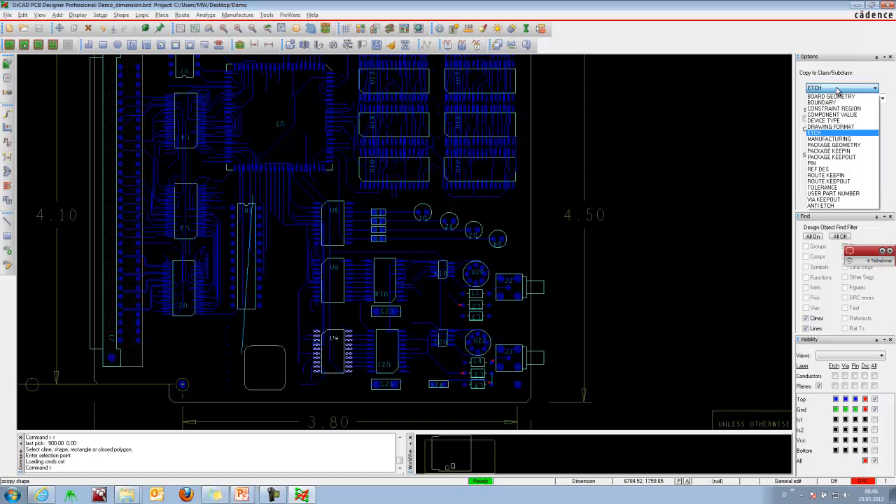
click(844, 175)
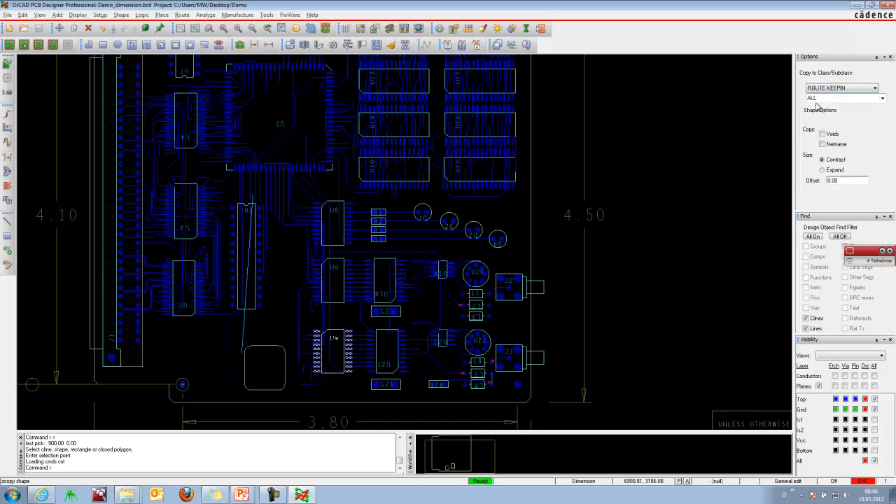
click(845, 180)
text(20)
click(531, 250)
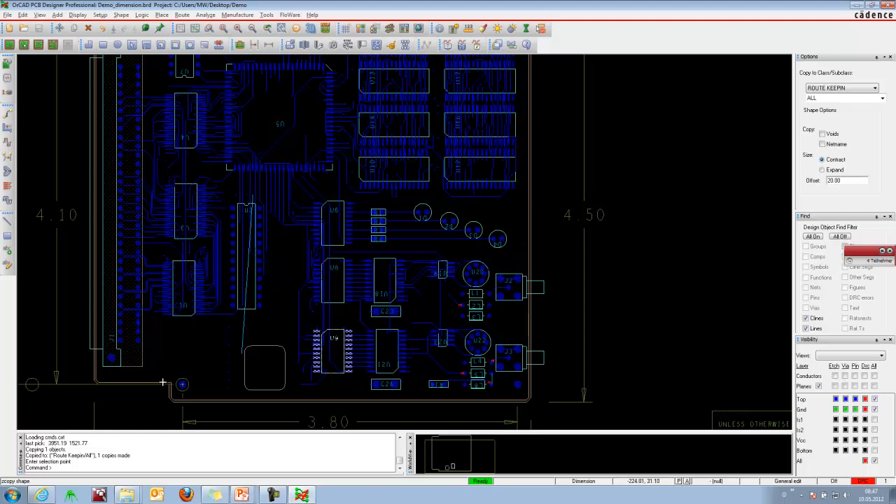
right_click(212, 364)
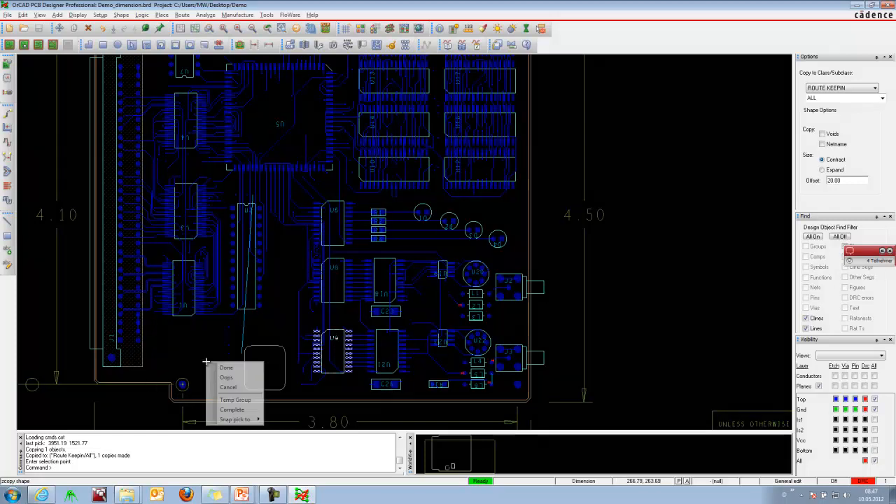
click(214, 367)
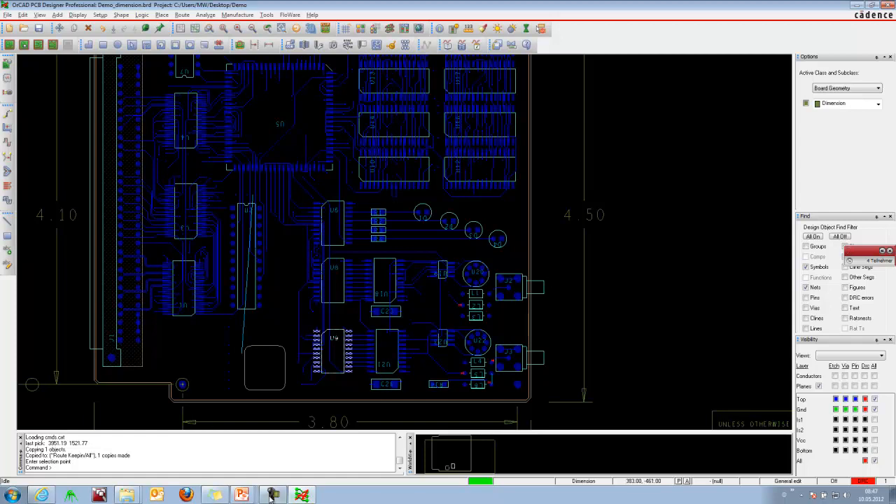
Step: Switch to the PowerPoint slide show and advance to the Via Labels slide
click(242, 495)
click(245, 474)
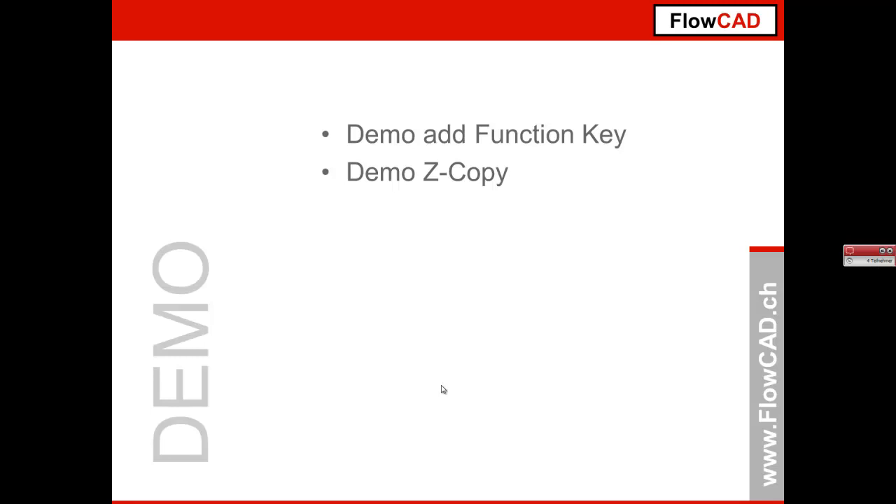
click(442, 386)
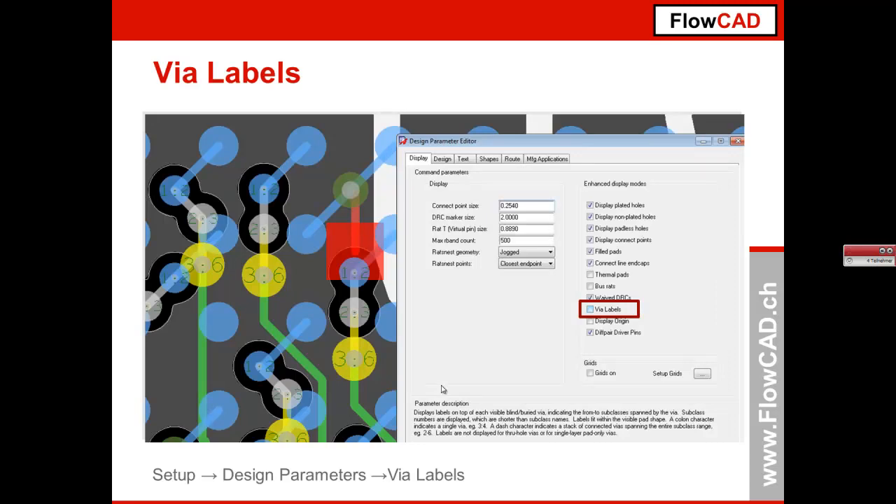
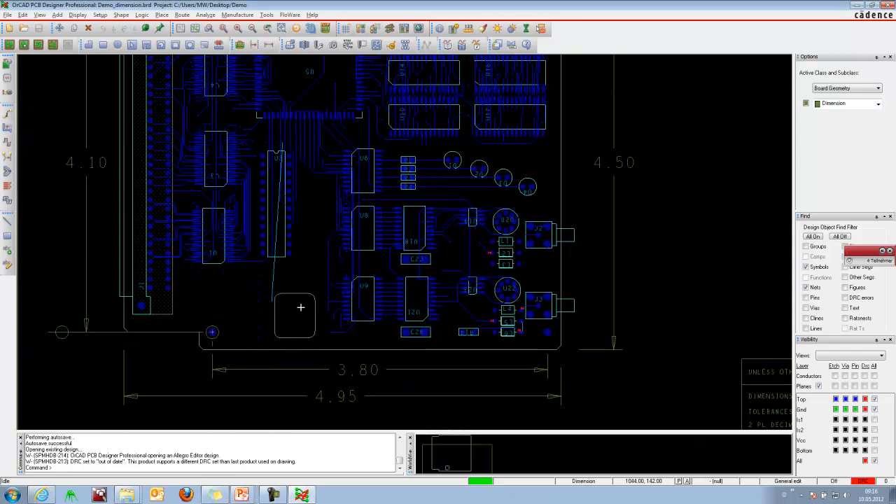
Step: Add a vertical linear dimension between the upper and lower edges of the rounded cutout, with its value placed left of connector J1
scroll(294, 298, up, 2)
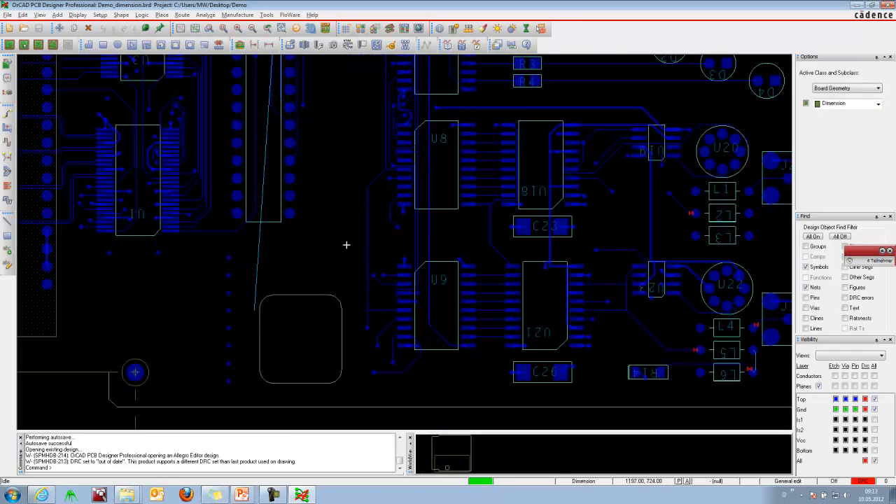
click(238, 14)
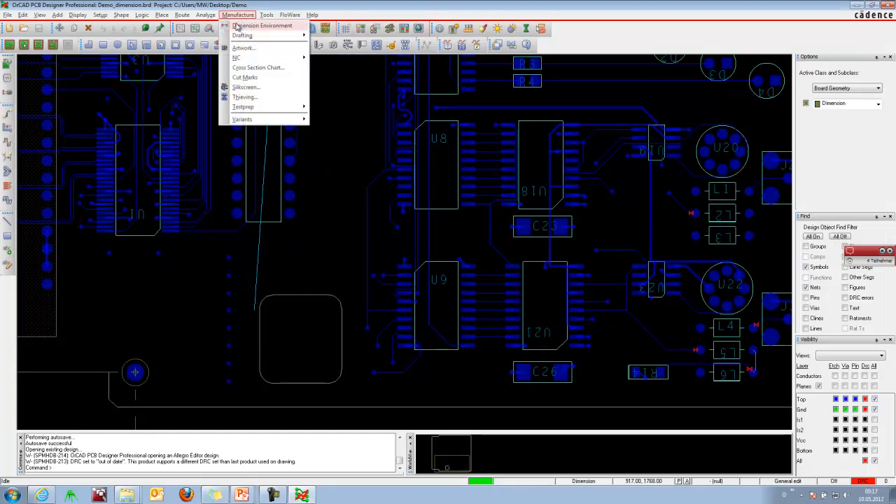
click(237, 26)
right_click(320, 202)
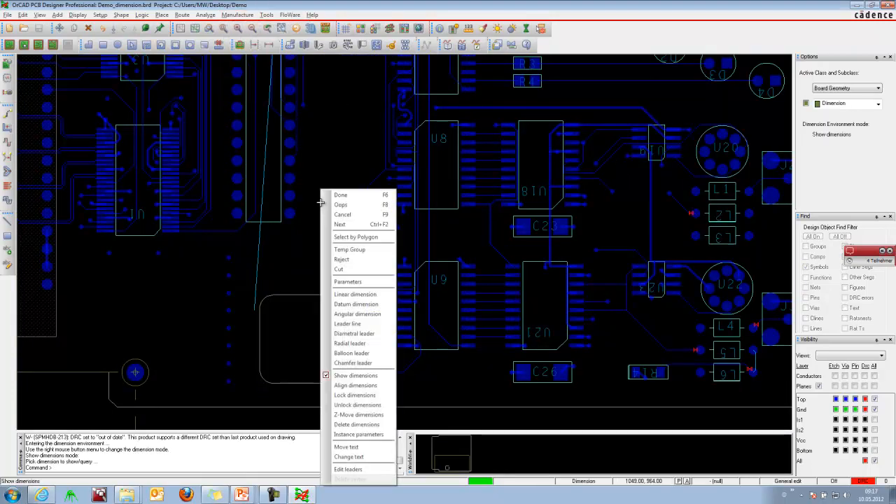
click(363, 295)
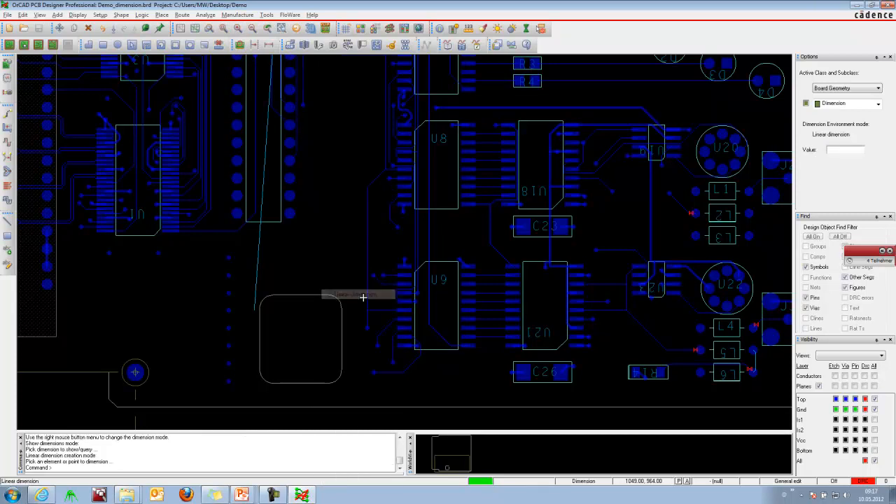
click(294, 296)
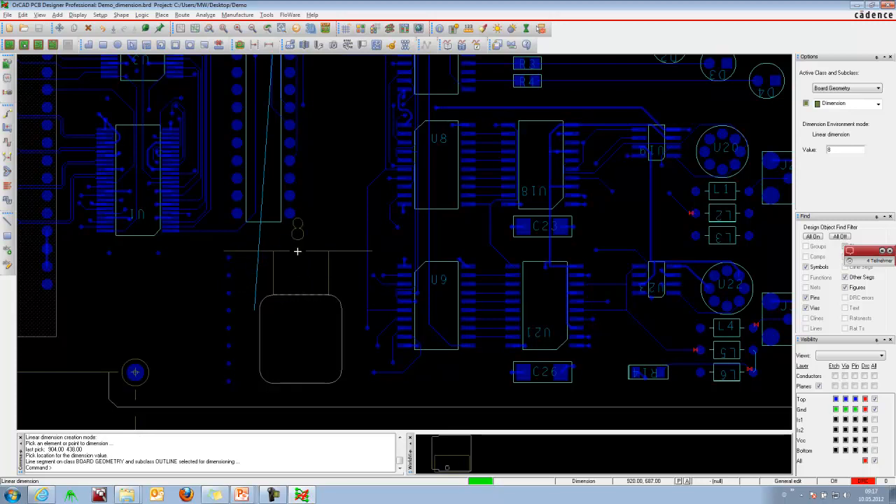
right_click(298, 250)
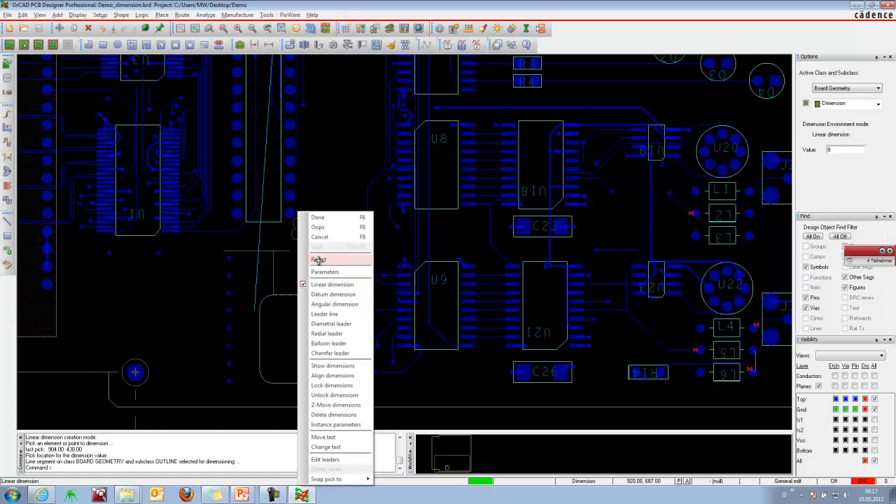
click(319, 260)
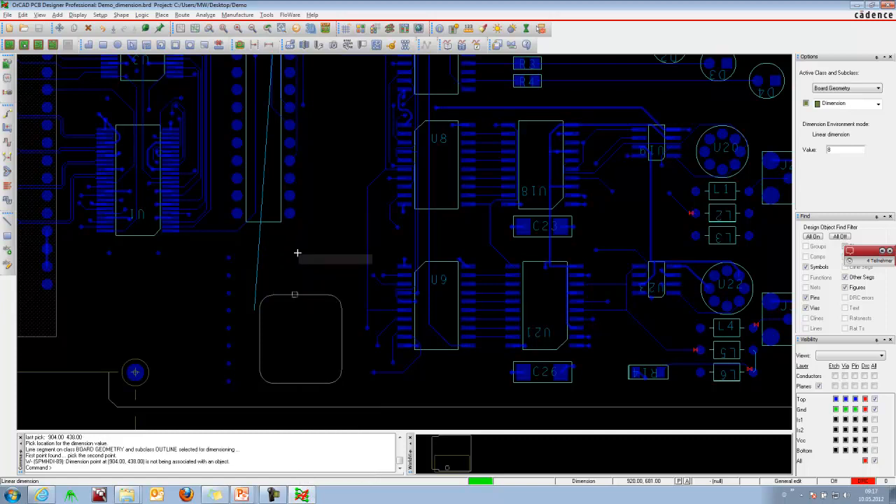
click(294, 383)
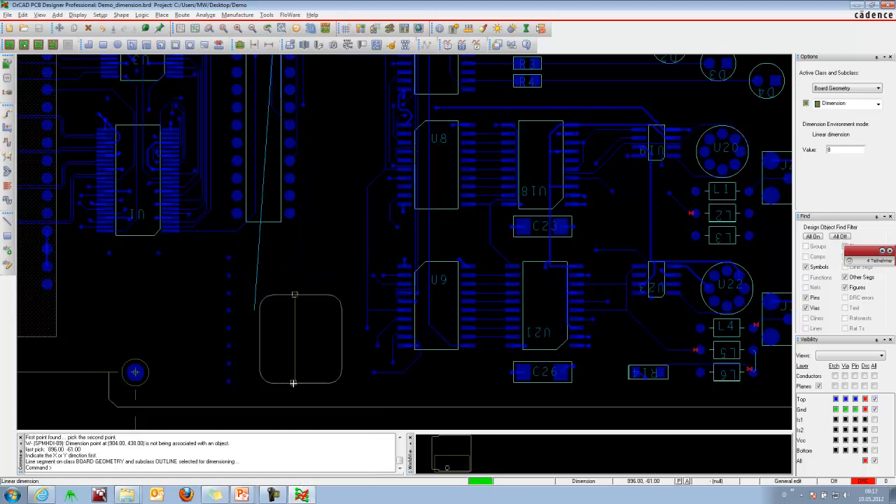
click(194, 383)
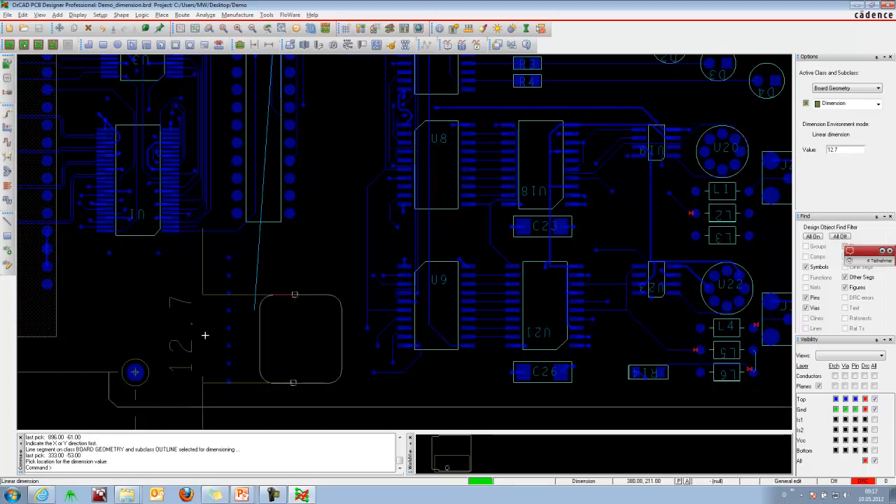
key(Left)
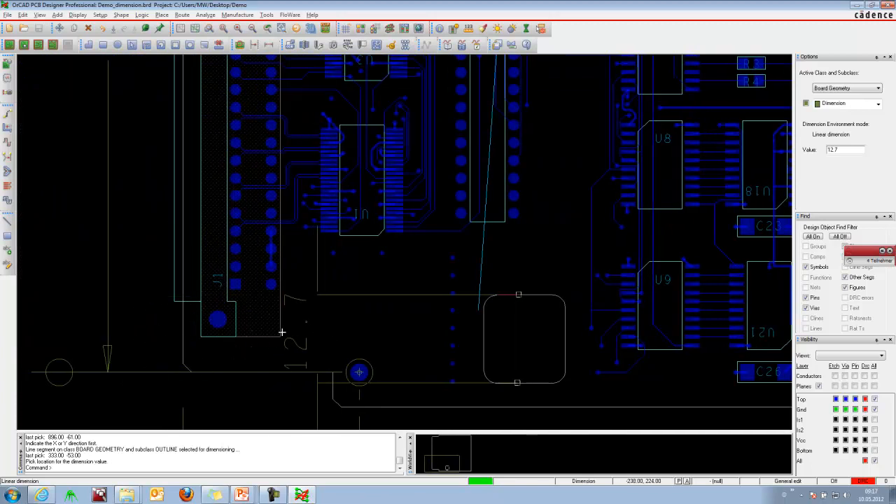
click(146, 392)
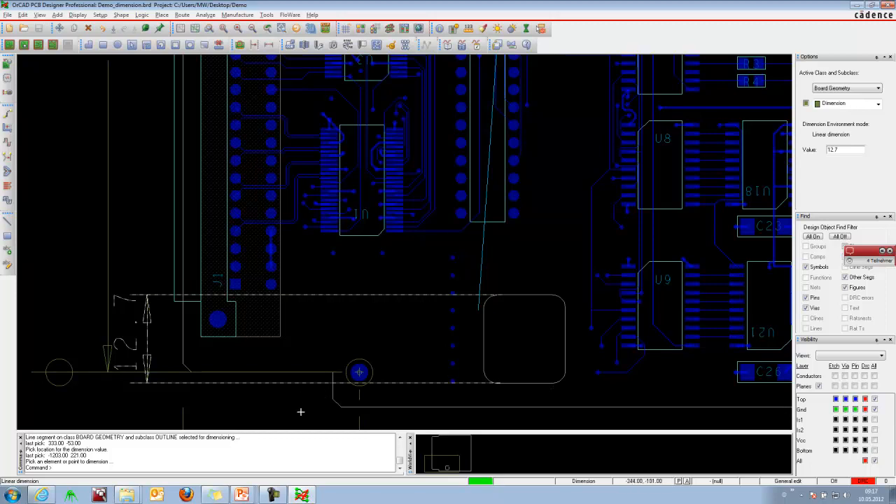
Step: Switch to Windows Explorer and open FLOWCAD_CIS.opj from the Desktop folder Demo\reuse\Projekt_CIS using the OrCAD Capture suite
mouse_move(305, 498)
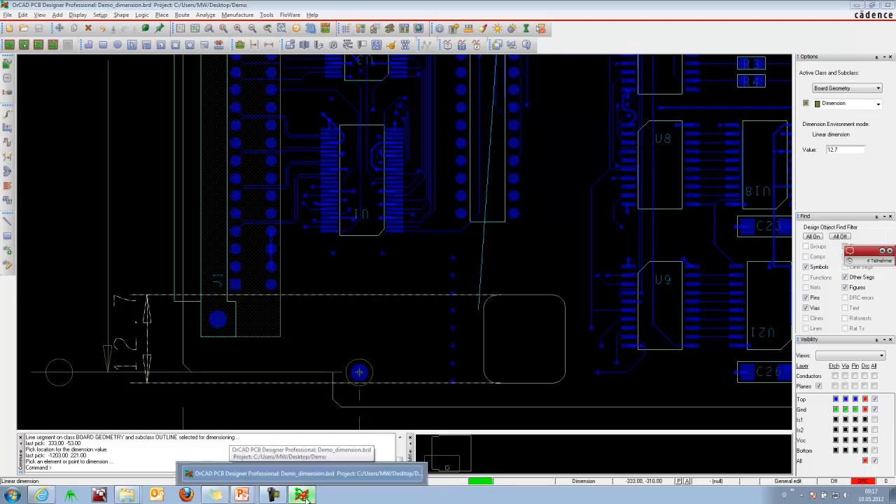
right_click(306, 496)
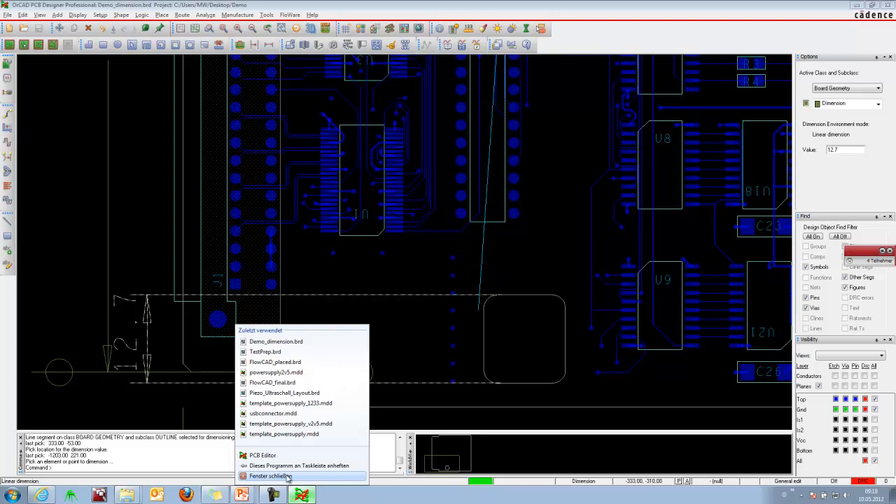
click(128, 496)
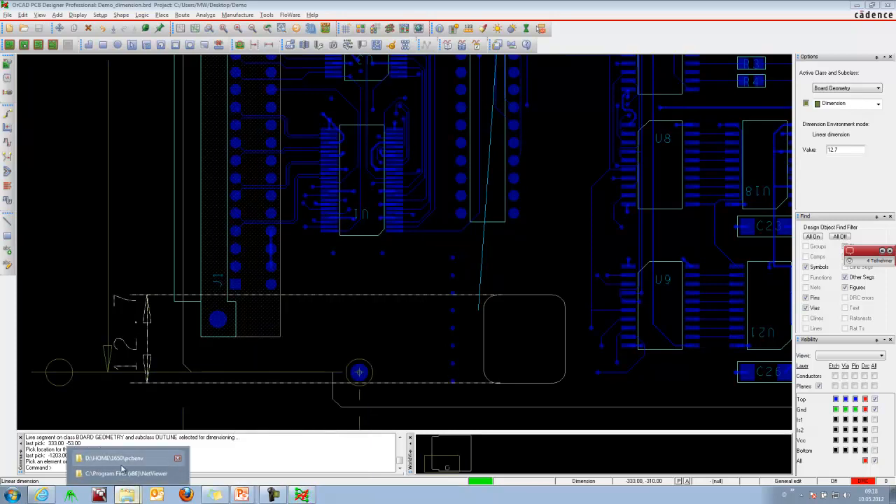
click(126, 457)
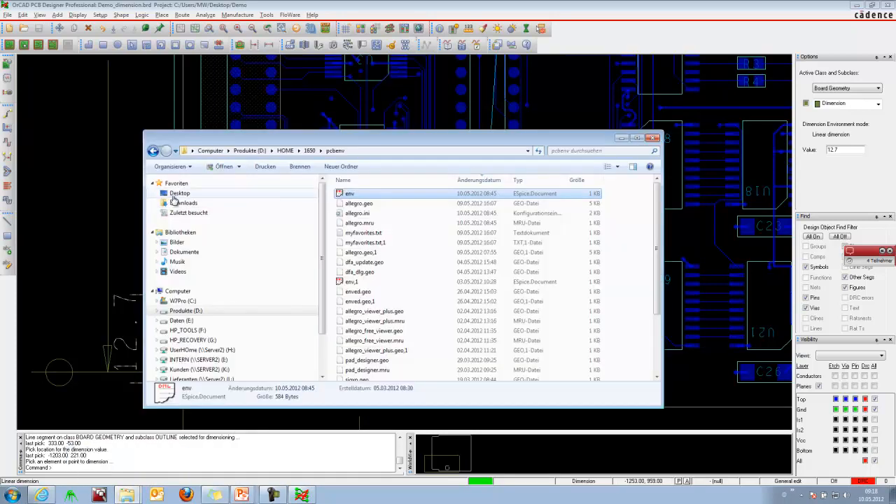
click(179, 193)
double_click(354, 292)
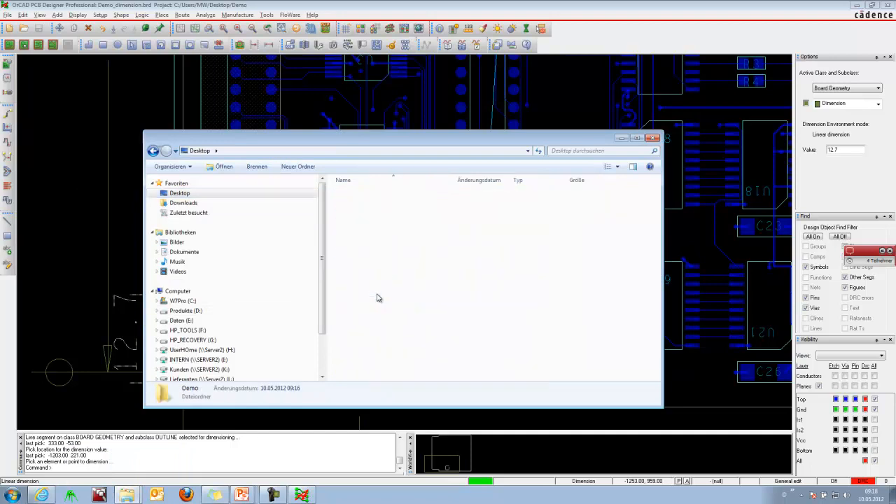
double_click(357, 194)
double_click(357, 194)
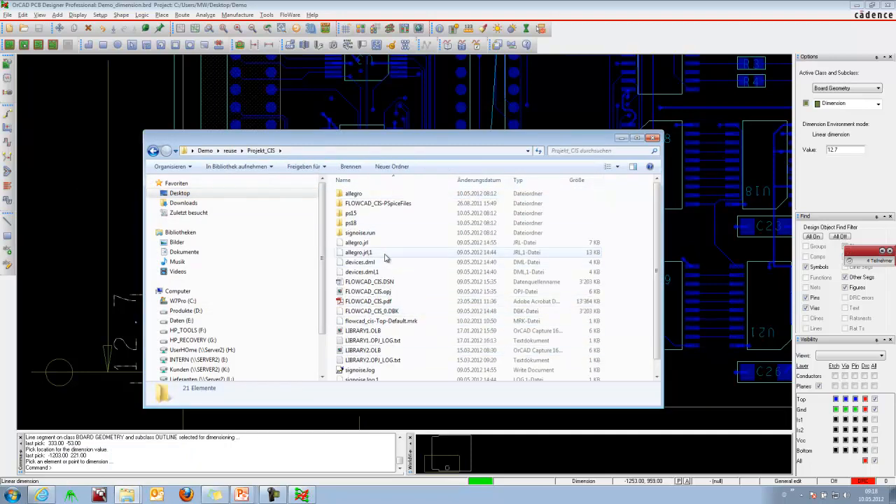
scroll(384, 353, down, 1)
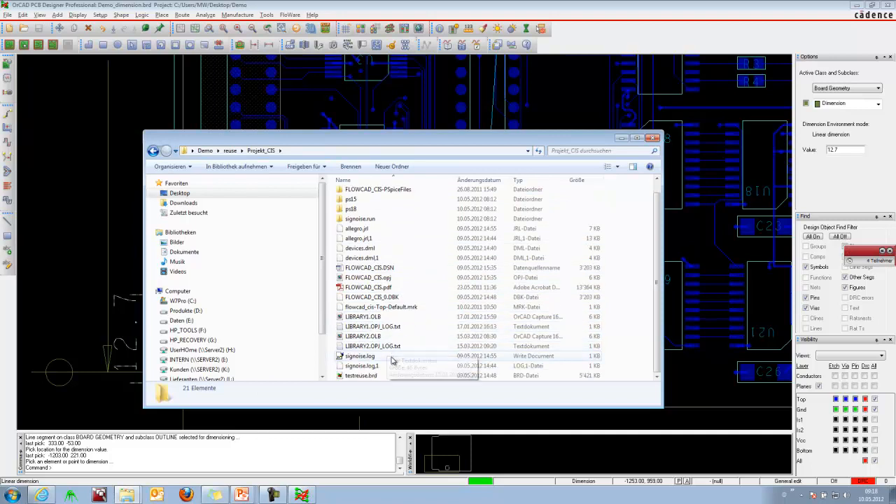
double_click(401, 278)
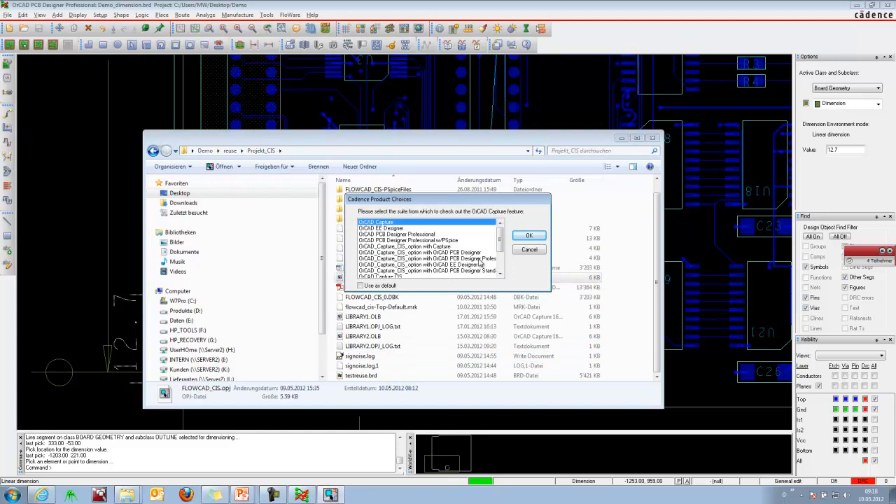
click(533, 236)
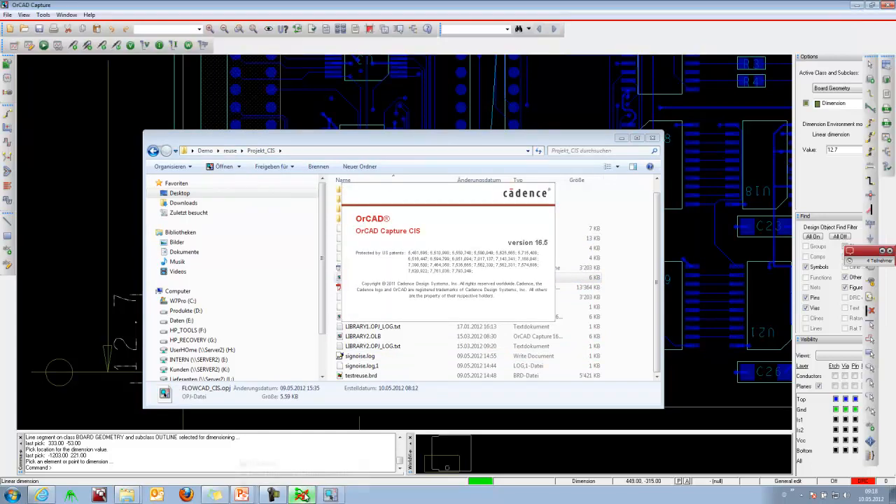
Step: Close the PCB editor window holding Demo_dimension.brd
click(304, 496)
right_click(304, 496)
click(308, 477)
click(493, 272)
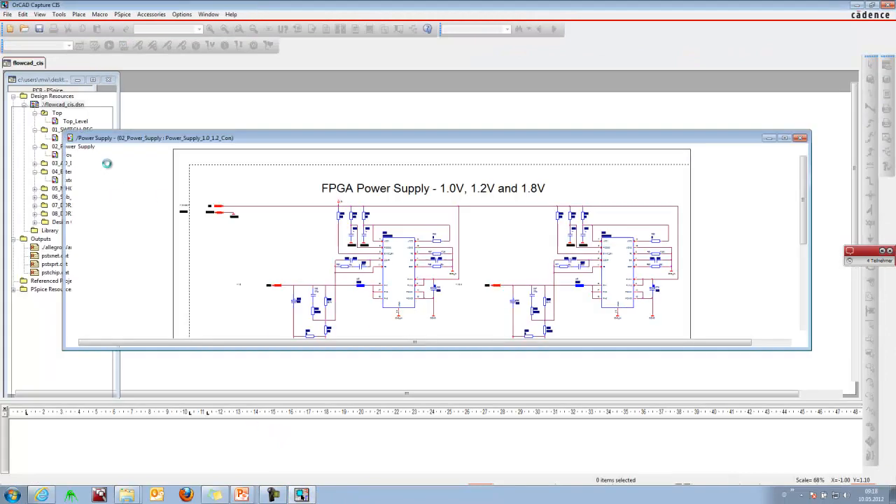
Step: Open the Top_Level schematic page of the flowcad_cis design, then display the Power Supply page
double_click(70, 122)
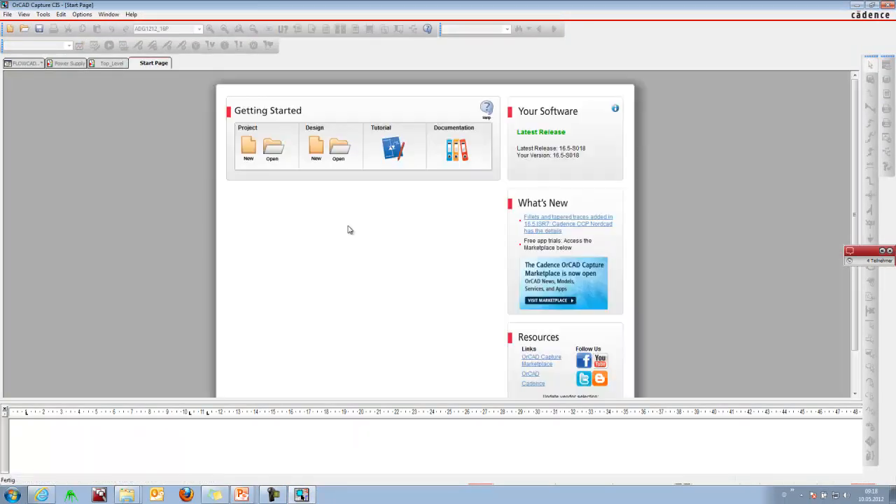
click(106, 64)
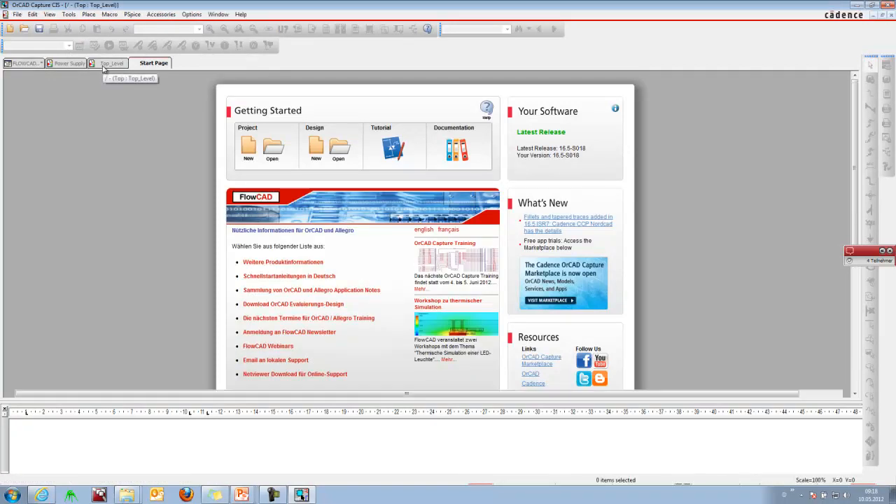
click(70, 63)
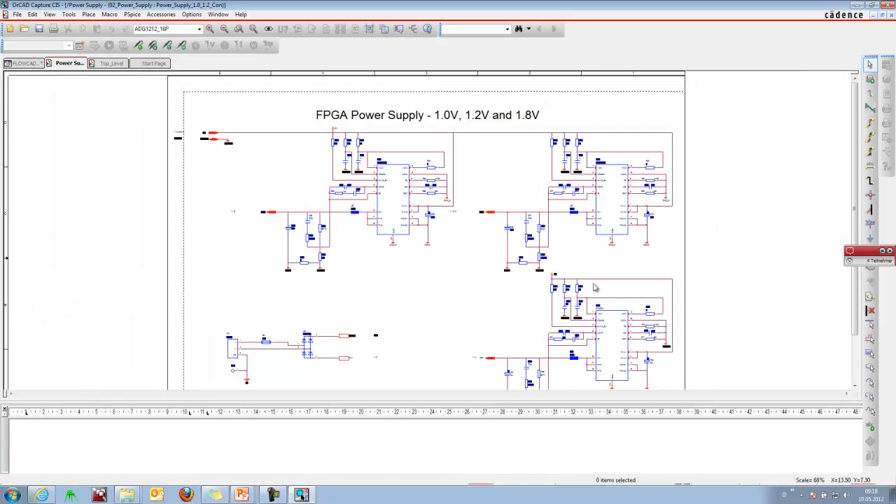
Step: Create the PCB Editor netlist for flowcad_cis.dsn with output board testreuse.brd, saving the design and opening the board in OrCAD PCB Designer Professional
middle_drag(594, 272, 596, 320)
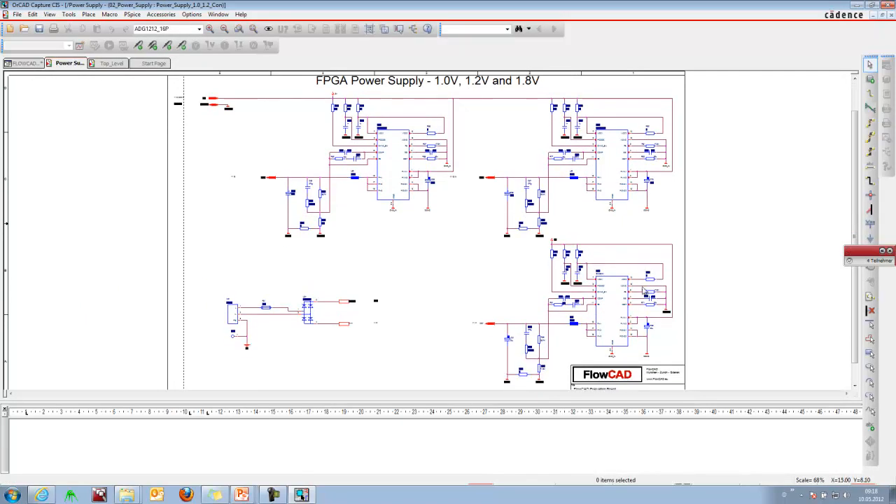
ctrl+scroll(517, 337, up, 1)
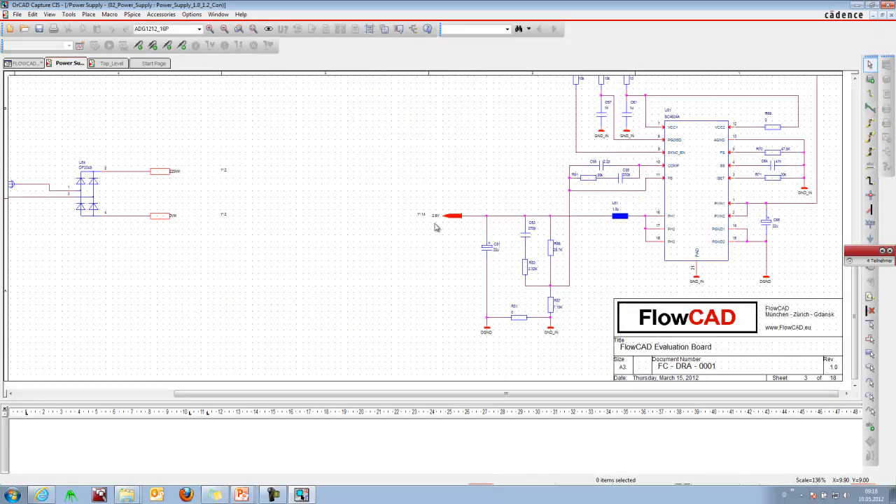
middle_drag(522, 254, 540, 214)
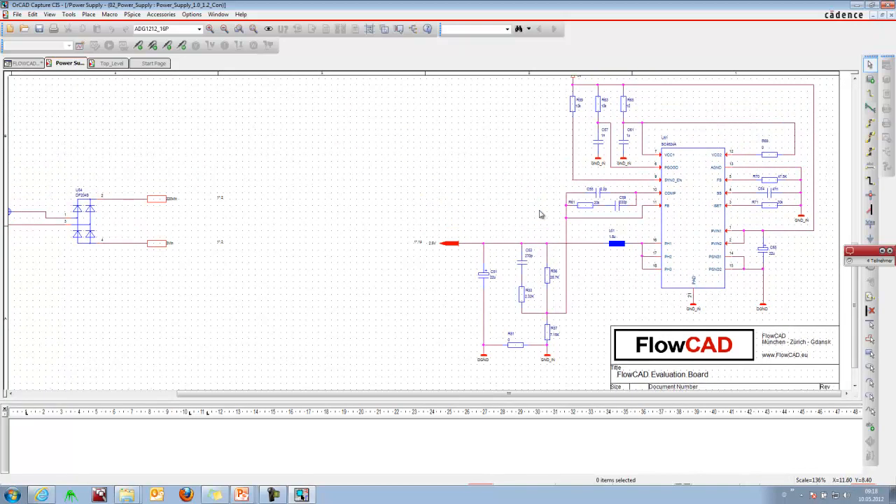
click(28, 64)
click(56, 105)
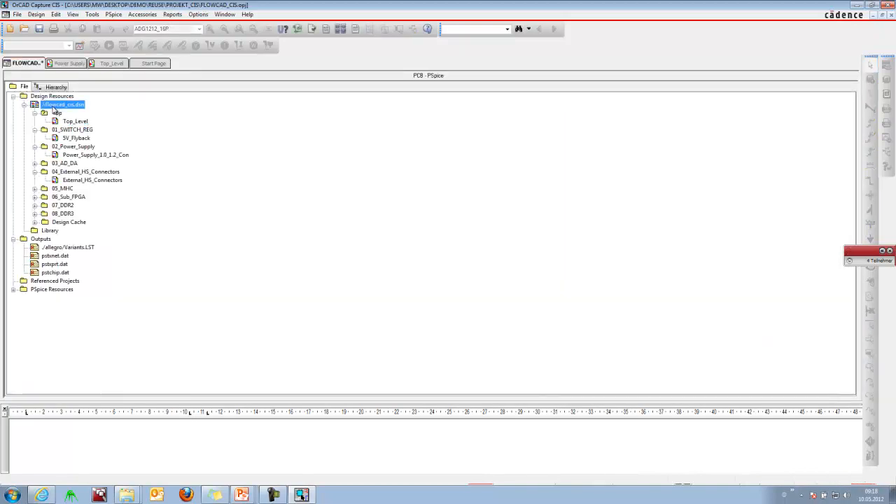
click(91, 15)
click(114, 85)
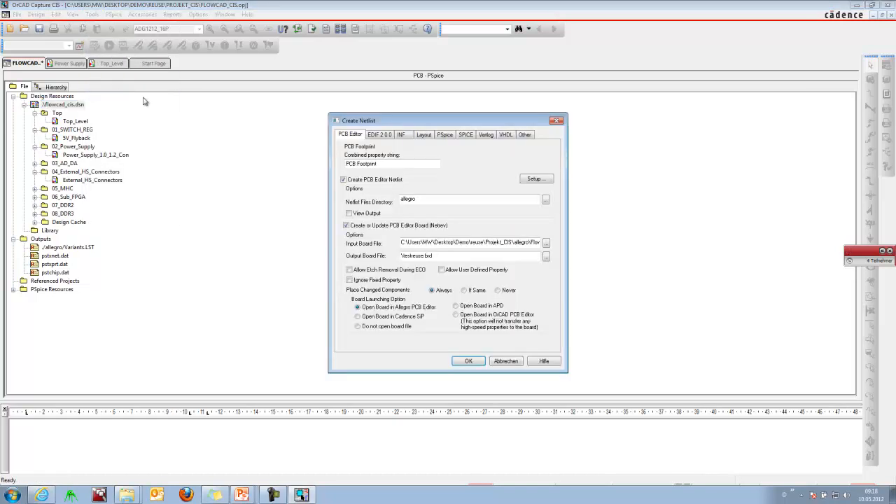
click(479, 363)
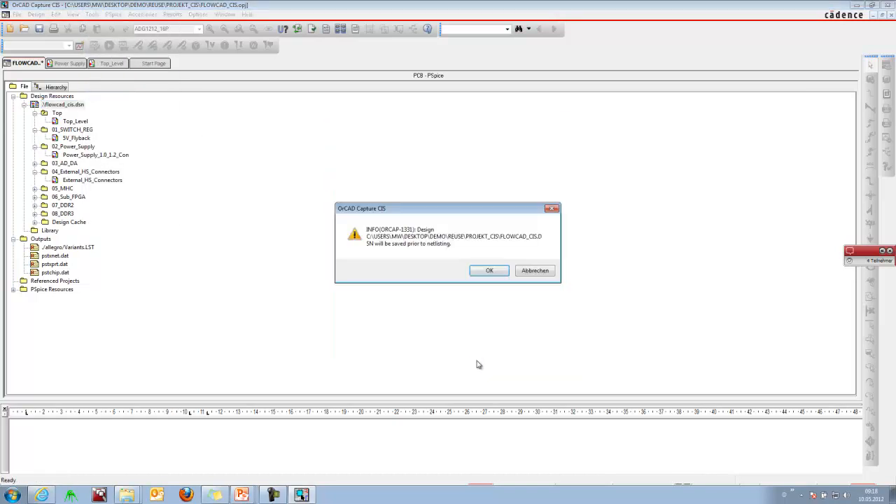
click(490, 271)
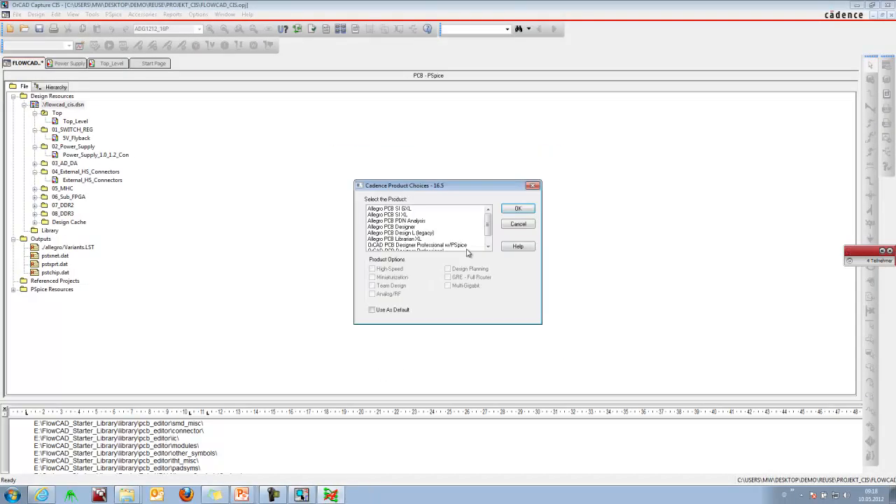
click(467, 249)
click(511, 210)
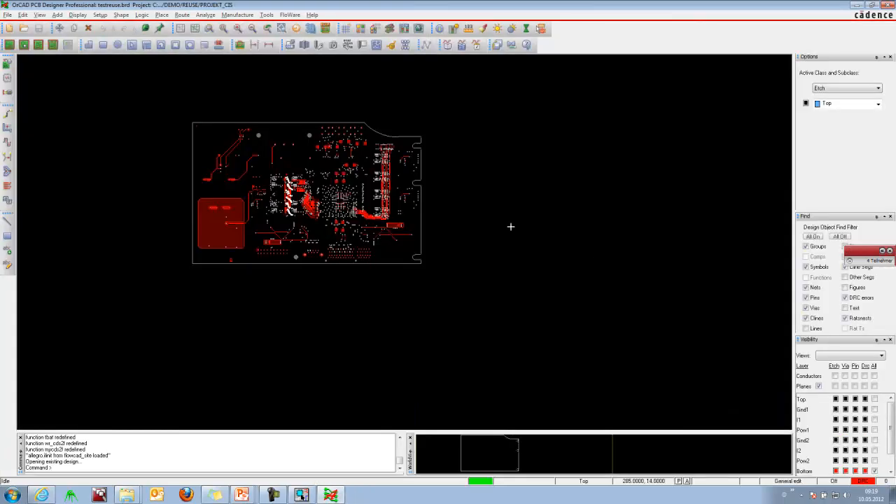
Step: Show all Top layer items and, in Placement Edit mode, select the symbols of the upper power supply circuit beside the board's right edge
click(874, 398)
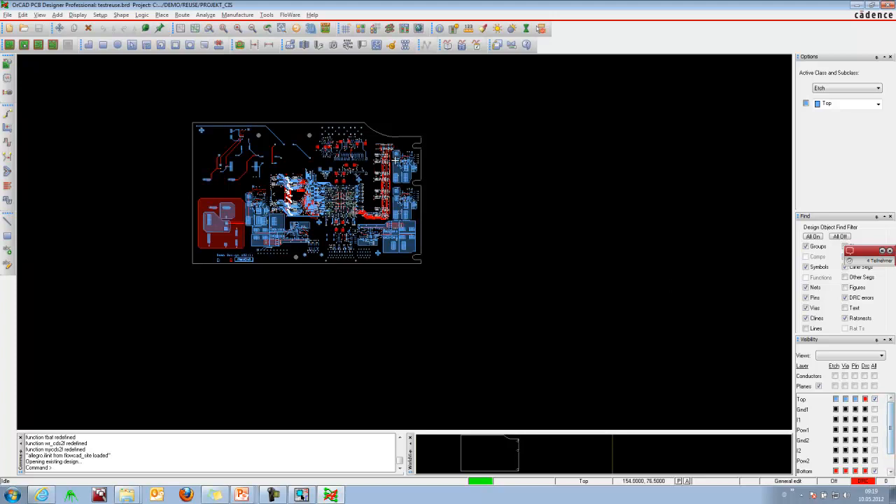
scroll(403, 170, up, 3)
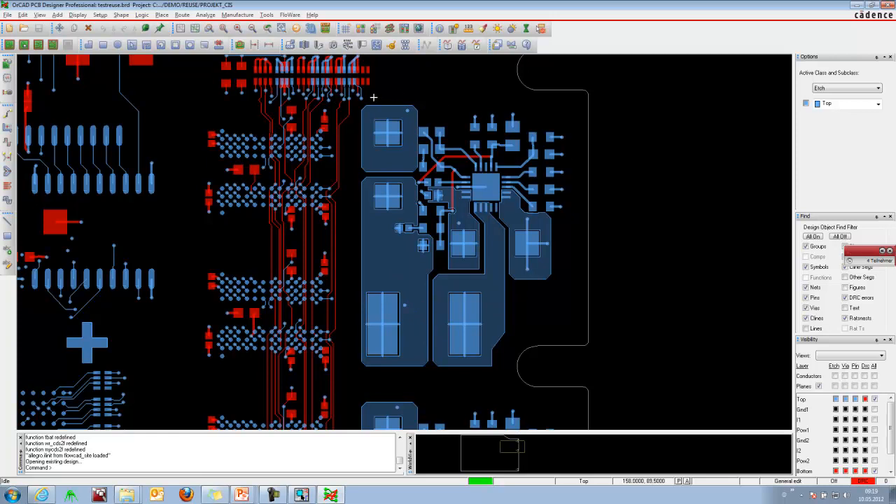
click(24, 45)
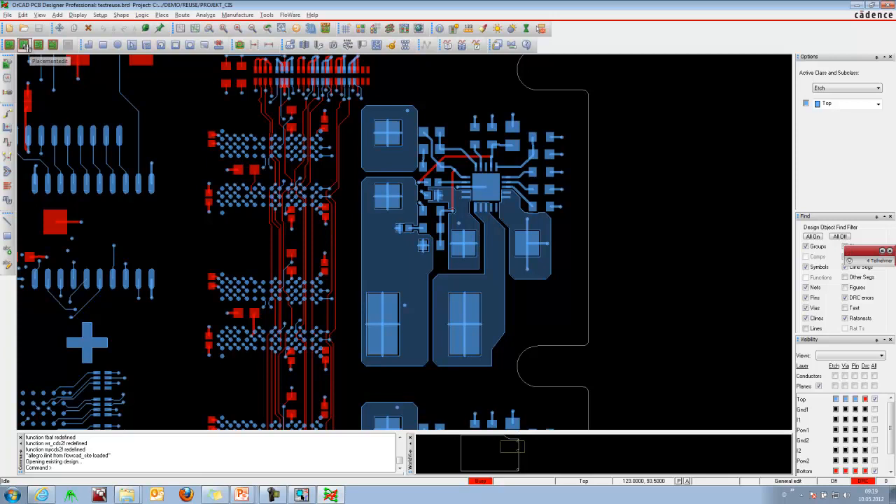
drag(375, 90, 568, 362)
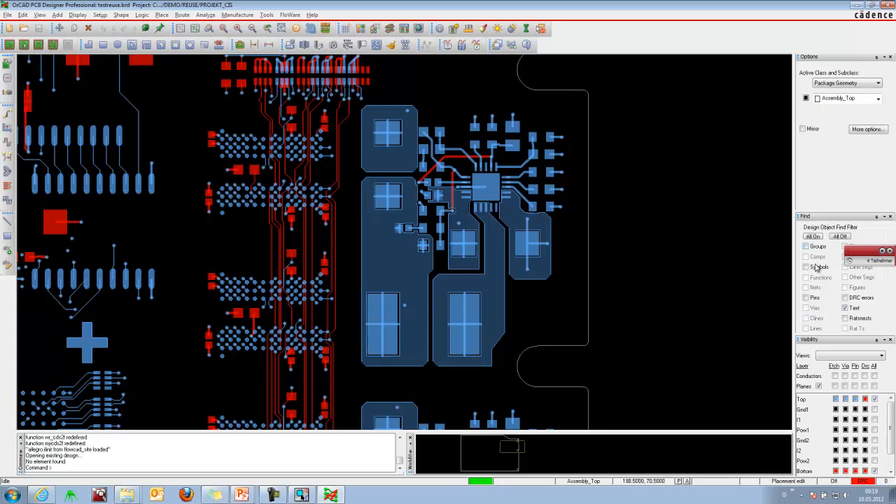
mouse_move(378, 89)
mouse_down()
mouse_move(601, 420)
mouse_move(588, 365)
mouse_up()
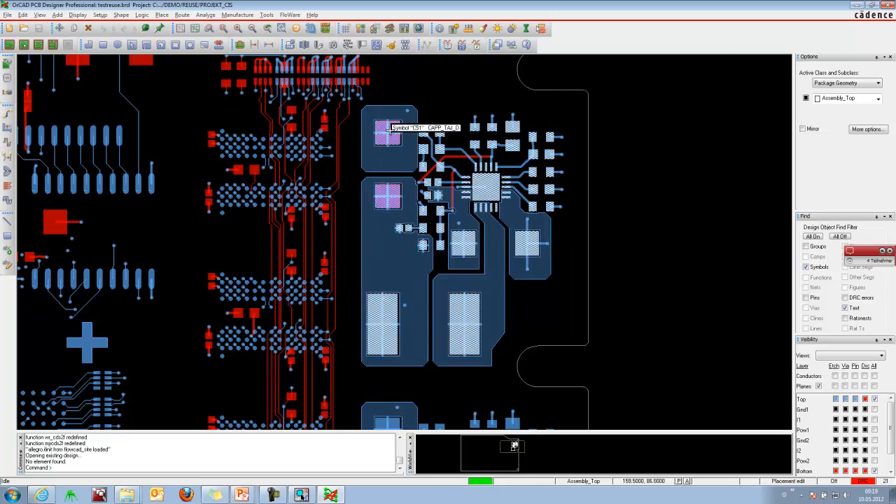
Step: Start Place Replicate Create for the selected symbols, adding the stubs and vias around the IC and the two vias in the copper areas
right_click(391, 131)
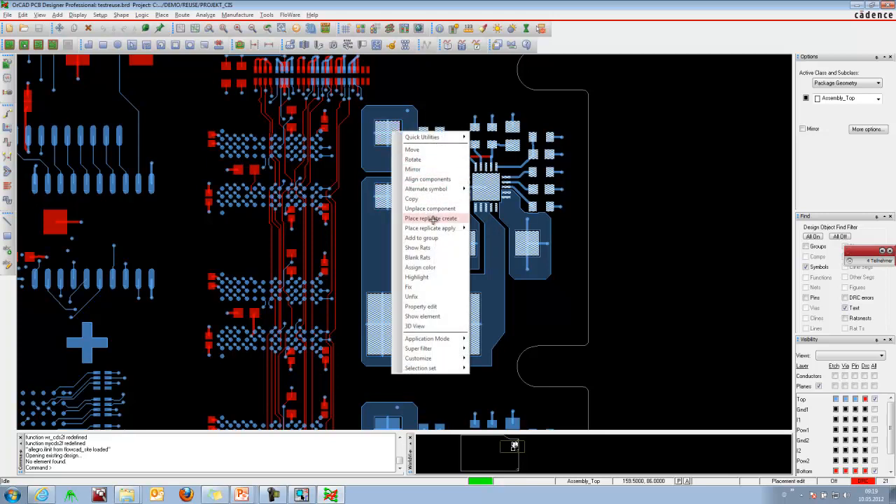
mouse_move(438, 229)
click(447, 219)
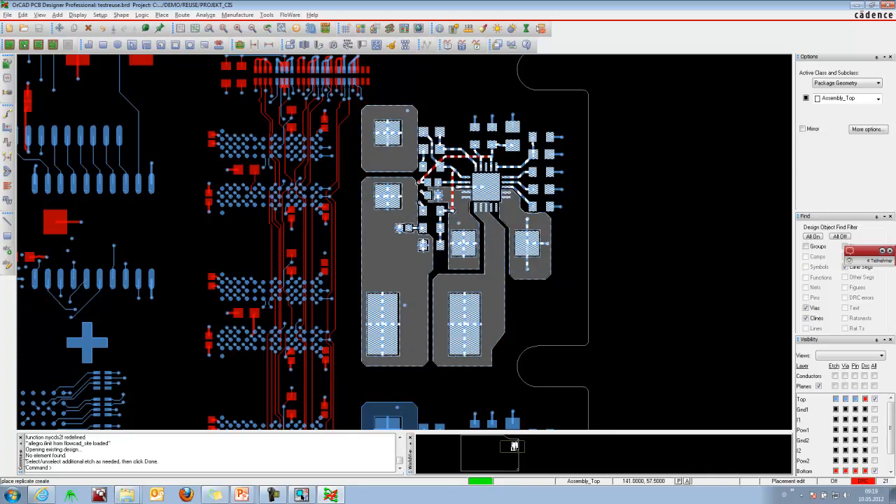
drag(27, 461, 160, 461)
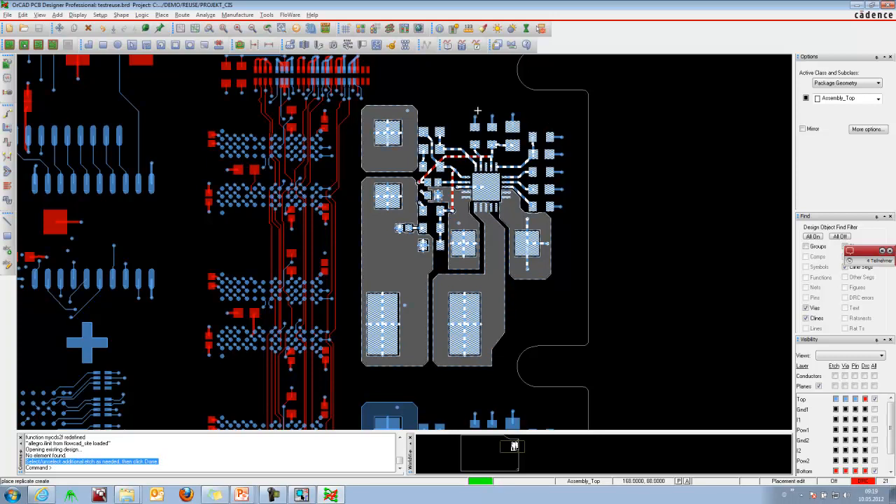
drag(546, 116, 565, 221)
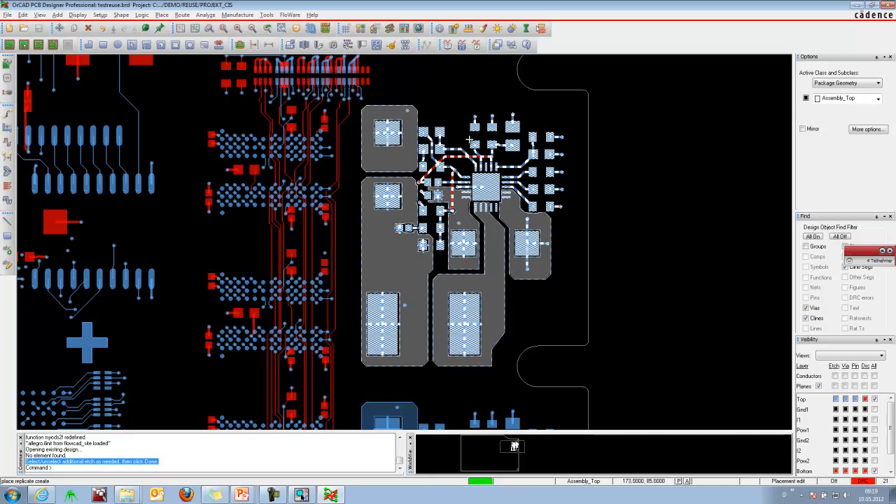
click(407, 110)
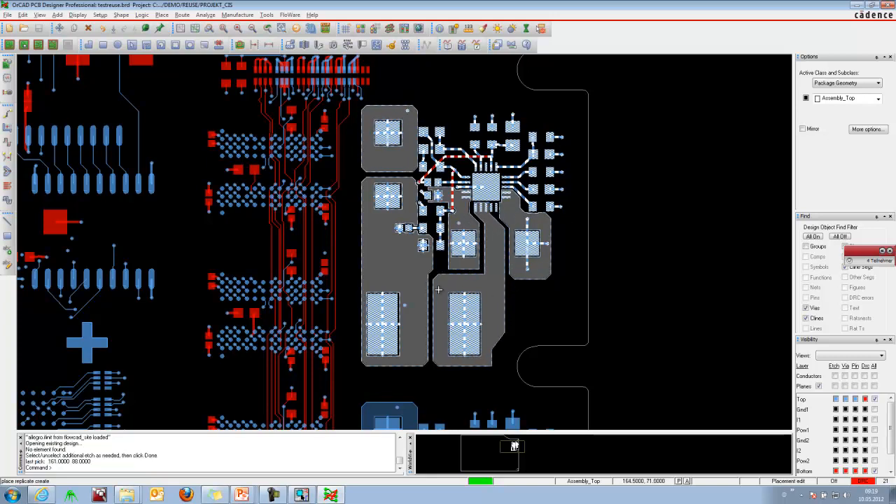
click(406, 311)
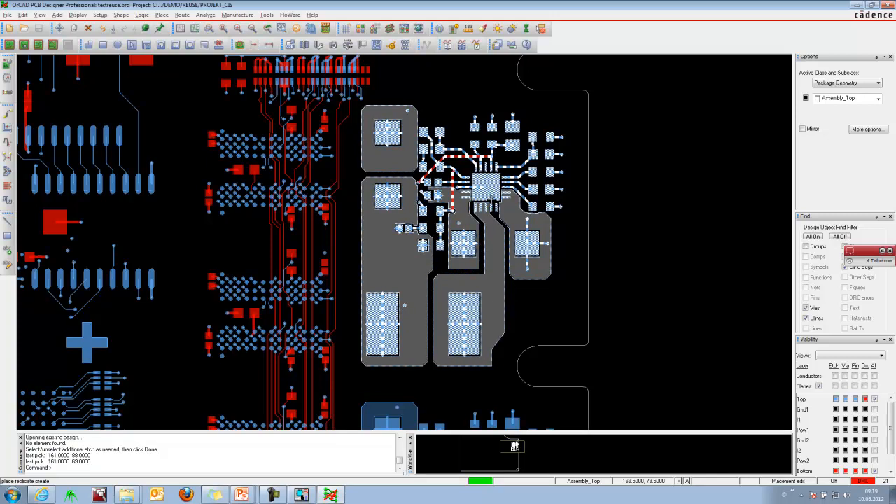
right_click(499, 194)
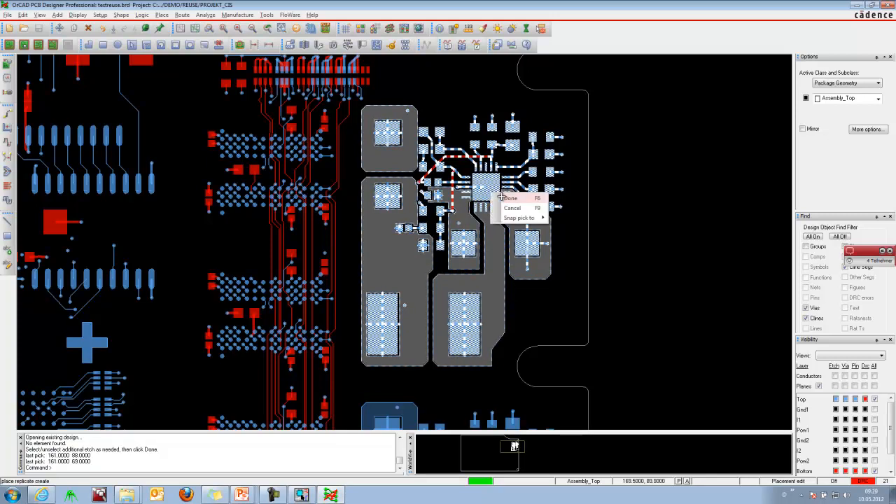
click(502, 199)
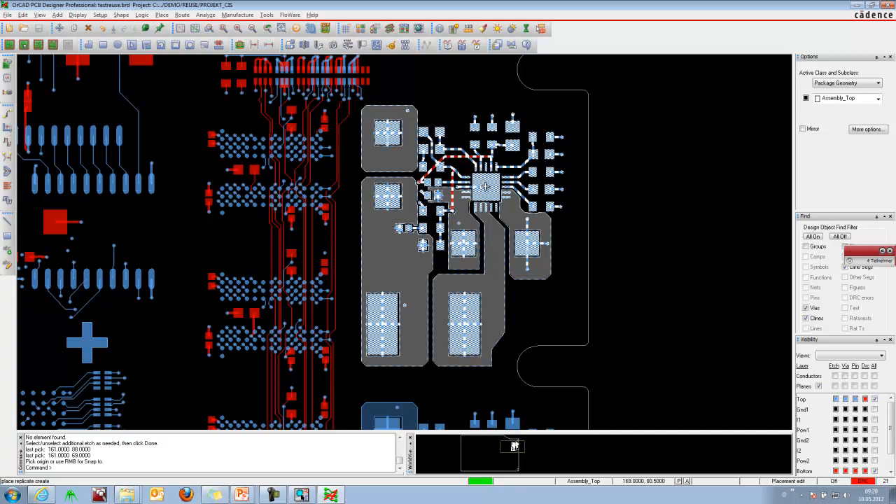
Step: Set the replicate origin at the centre of the IC and save the module as powersupply2v5.mdd in the reuse folder
click(485, 186)
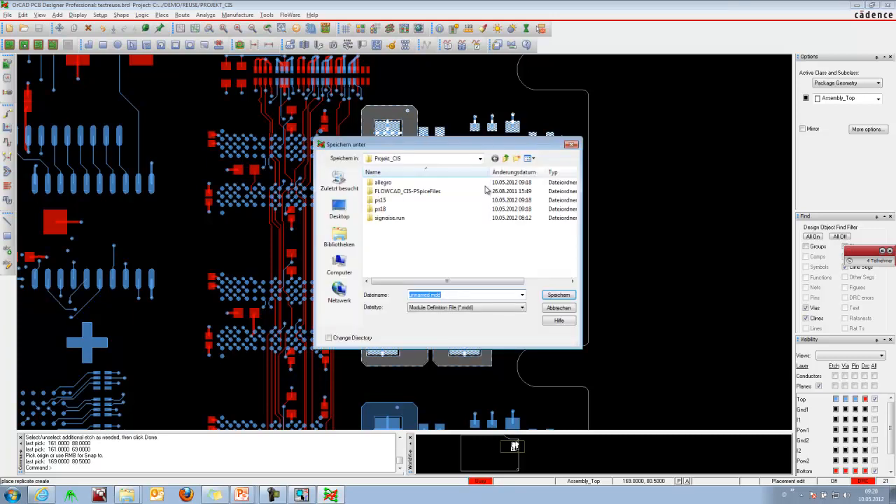
click(505, 159)
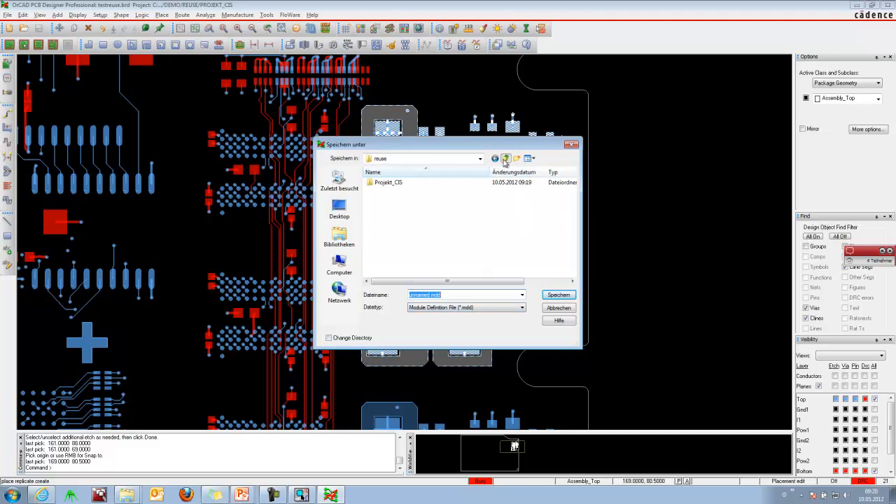
drag(405, 295, 394, 301)
text(powersupply2v5)
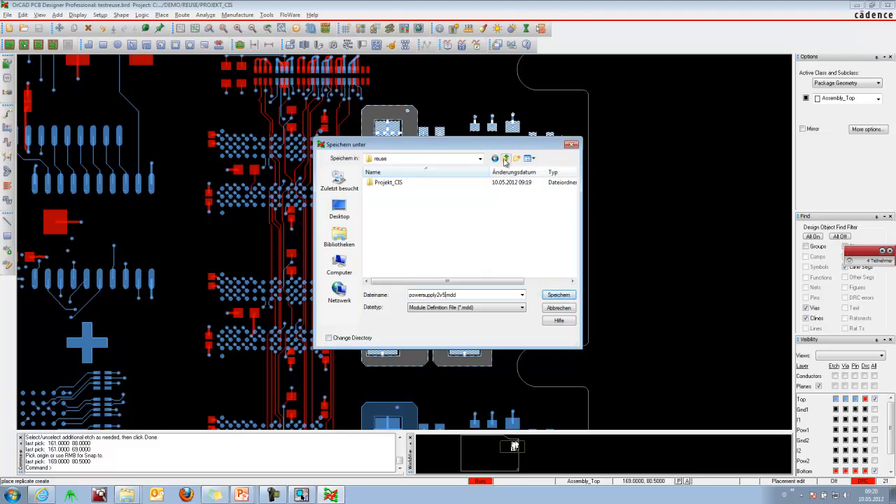
click(571, 296)
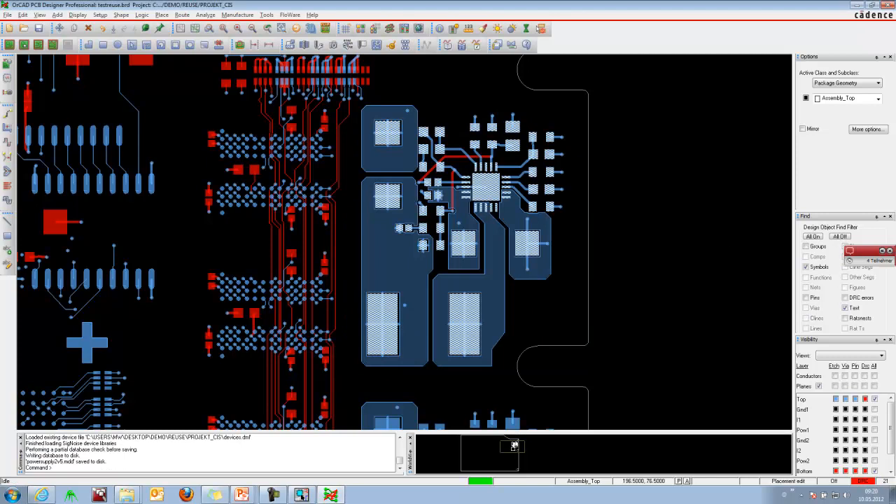
Step: Close testreuse.brd and its PCB editor window without saving the changes
click(890, 5)
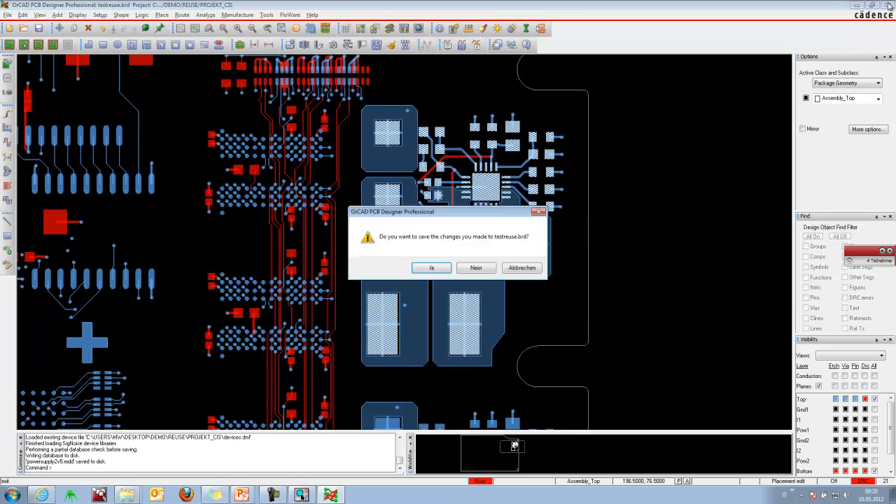
click(476, 269)
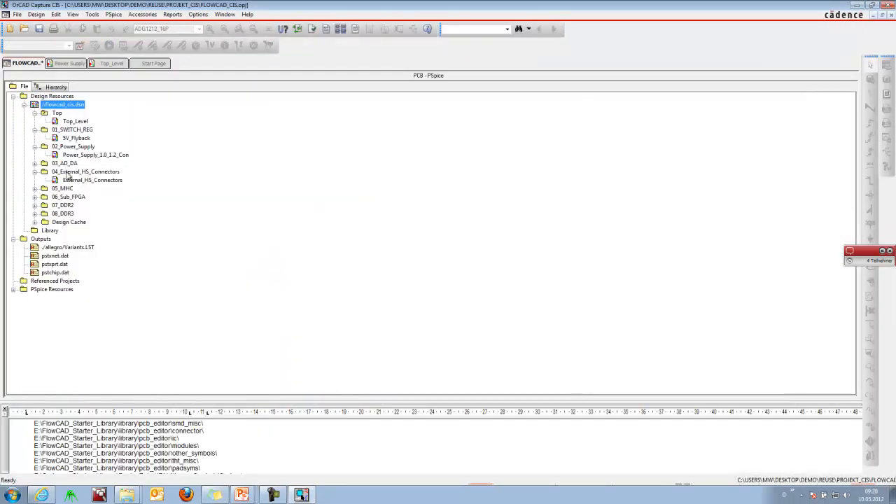
Step: Create a new Schematic project named powersupply in a new NewProject folder inside the REUSE directory
click(17, 14)
mouse_move(28, 31)
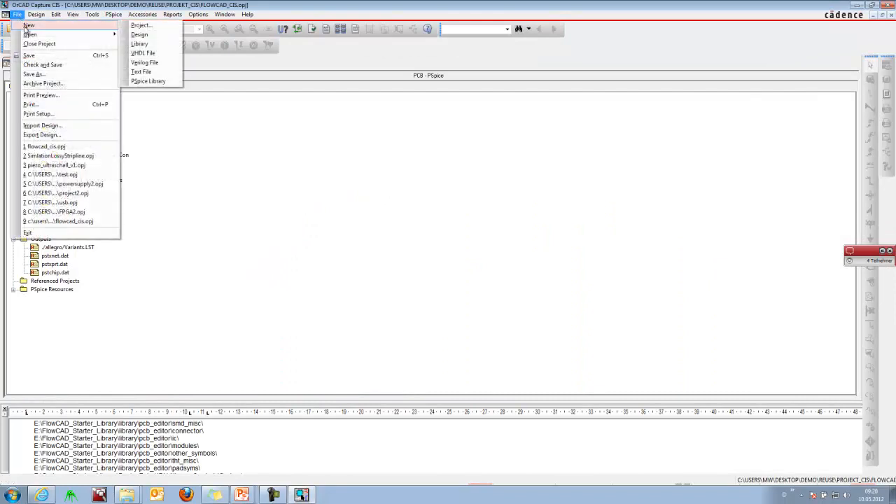
click(140, 25)
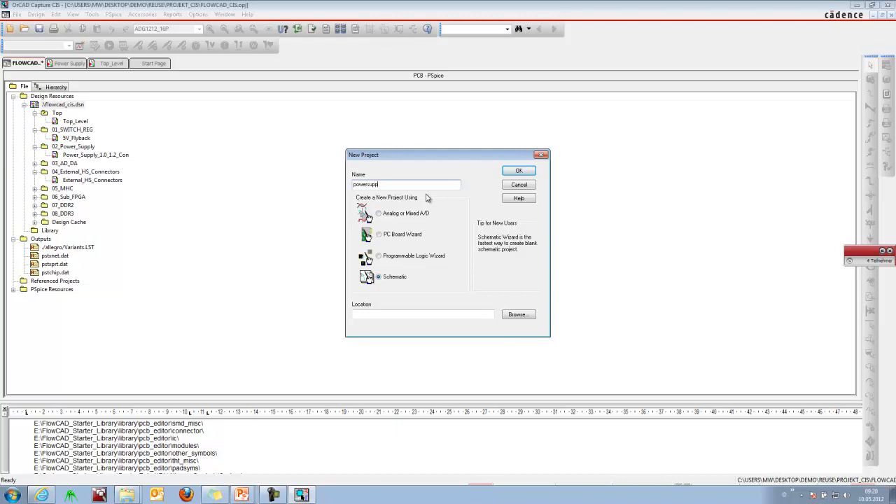
click(525, 316)
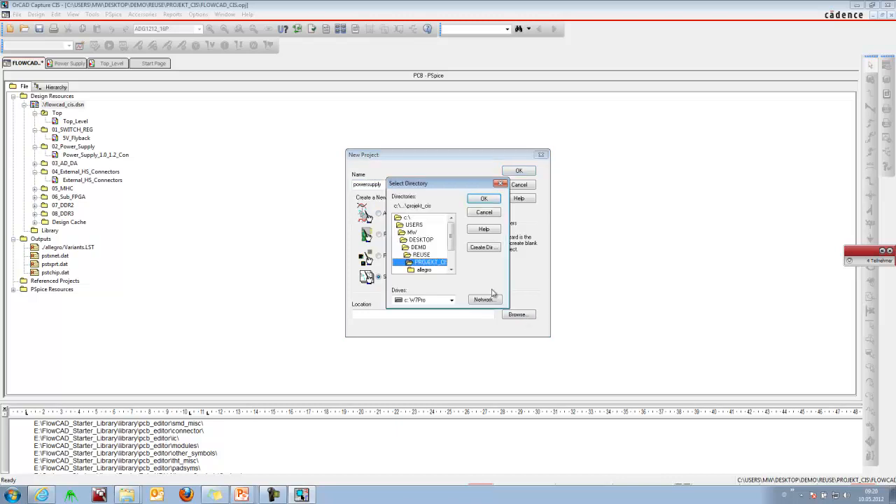
double_click(426, 256)
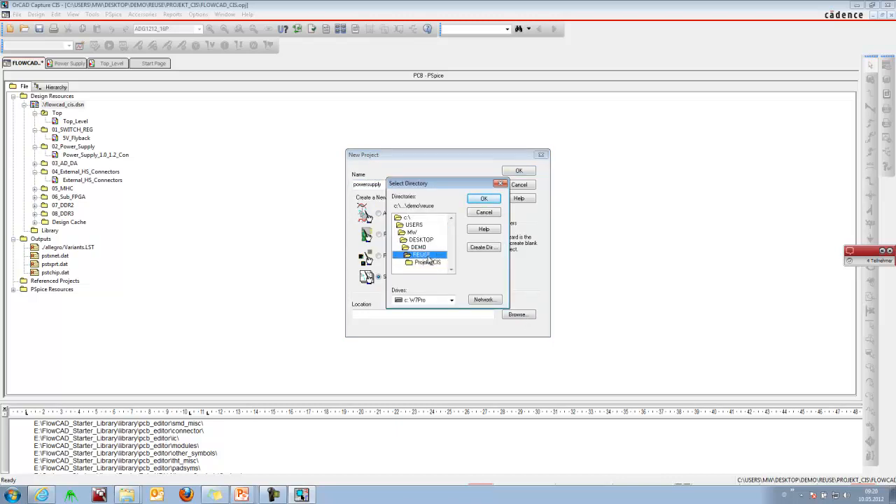
click(483, 249)
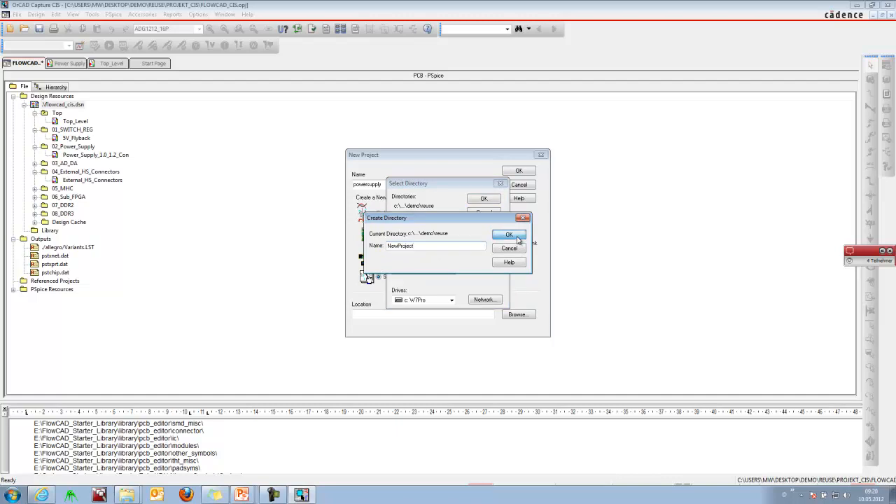
click(507, 234)
double_click(427, 262)
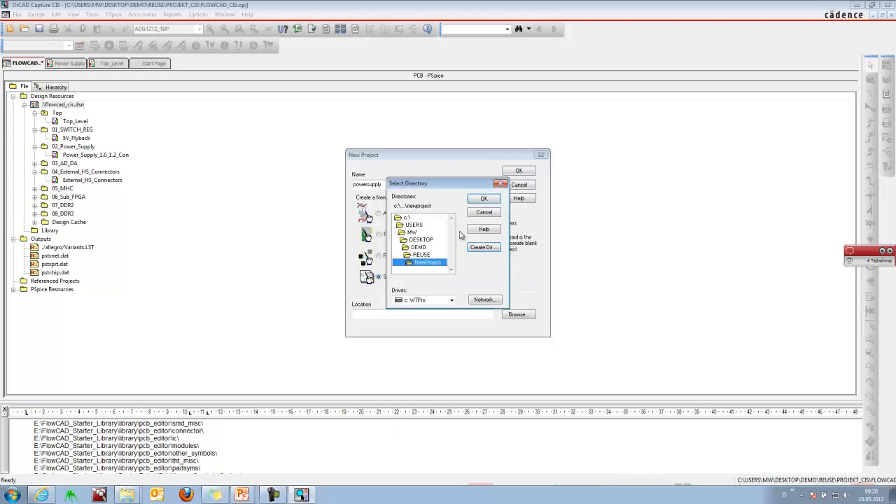
click(483, 199)
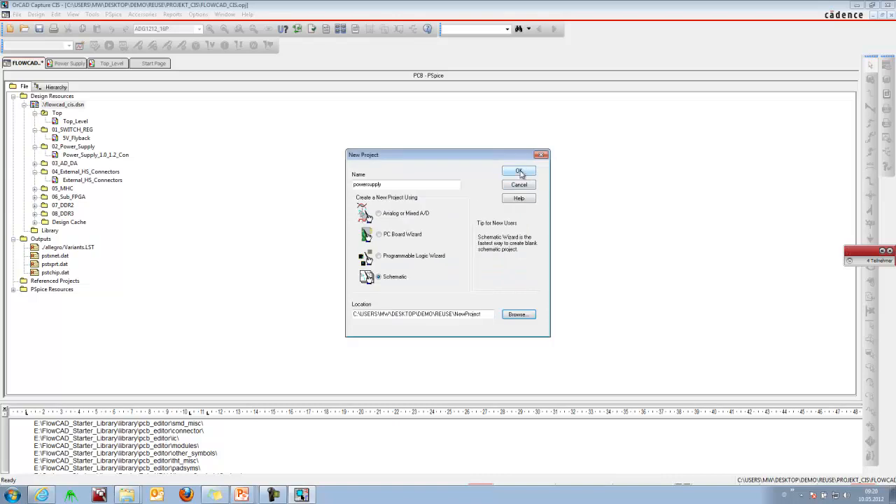
click(519, 172)
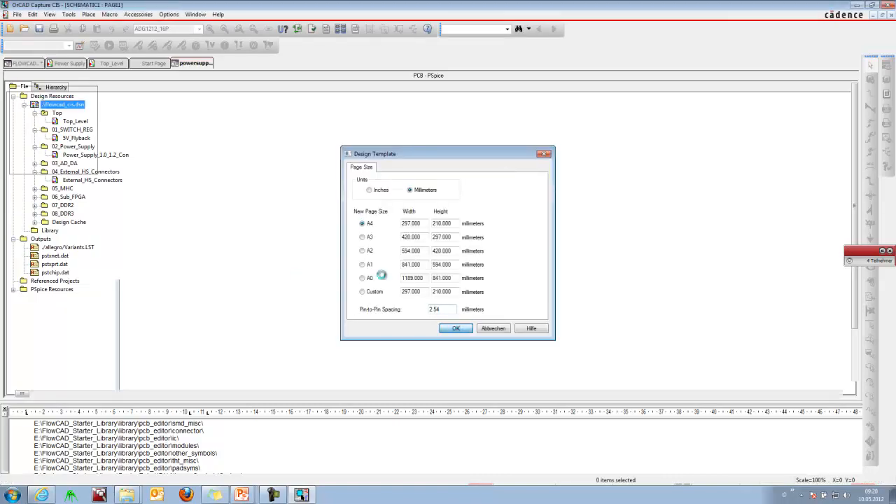
Step: Copy the complete 2.5V regulator circuit around U51 from the Power Supply page of the FLOWCAD_CIS project
click(71, 64)
middle_drag(435, 260, 532, 270)
middle_drag(655, 317, 637, 273)
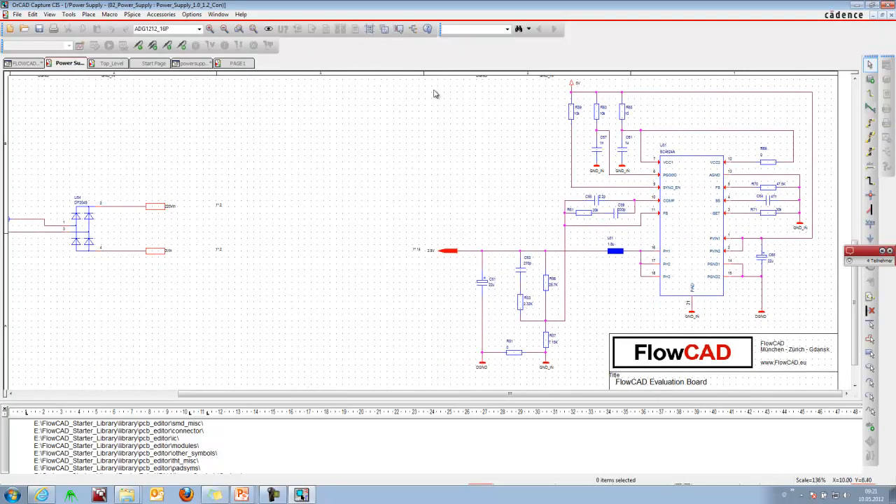
drag(424, 78, 826, 380)
right_click(703, 265)
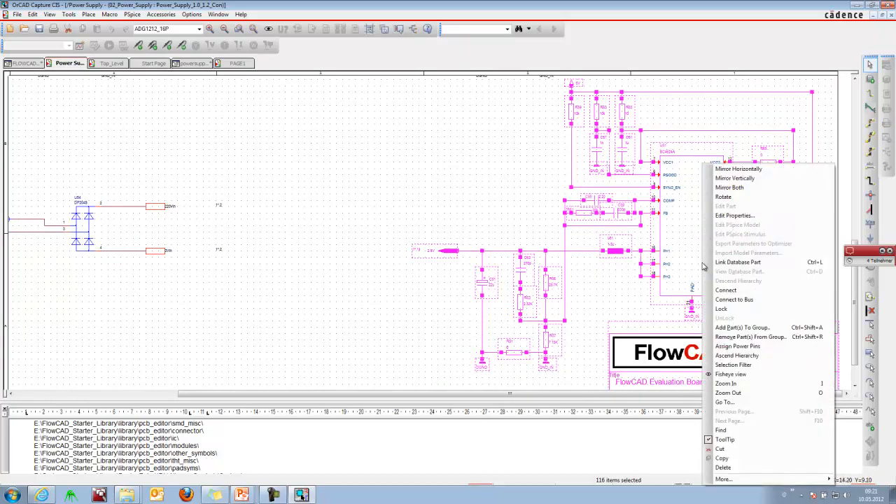
click(721, 457)
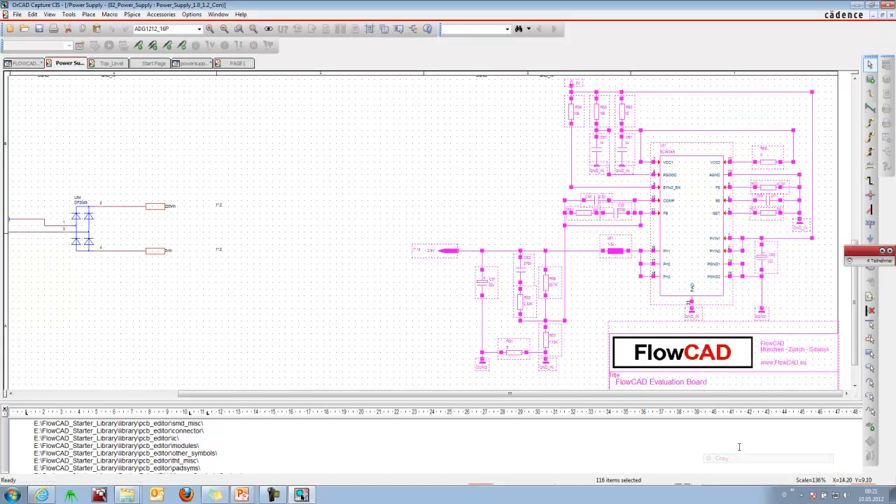
Step: Paste the copied circuit onto PAGE1 of the powersupply project and delete the FlowCAD title block pasted with it
click(235, 63)
right_click(321, 187)
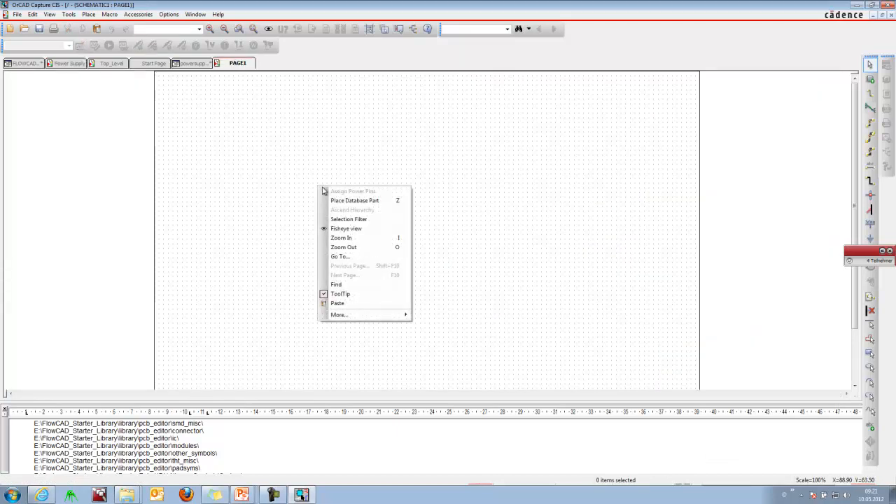
click(369, 304)
click(224, 103)
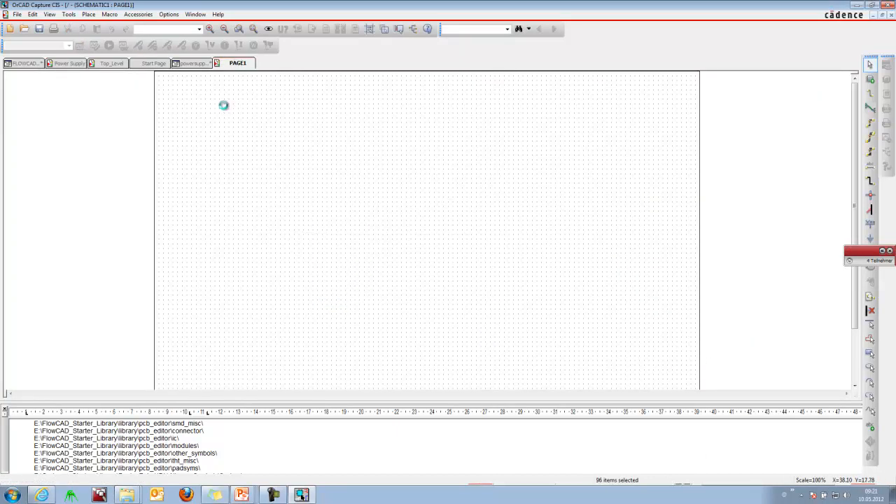
click(292, 169)
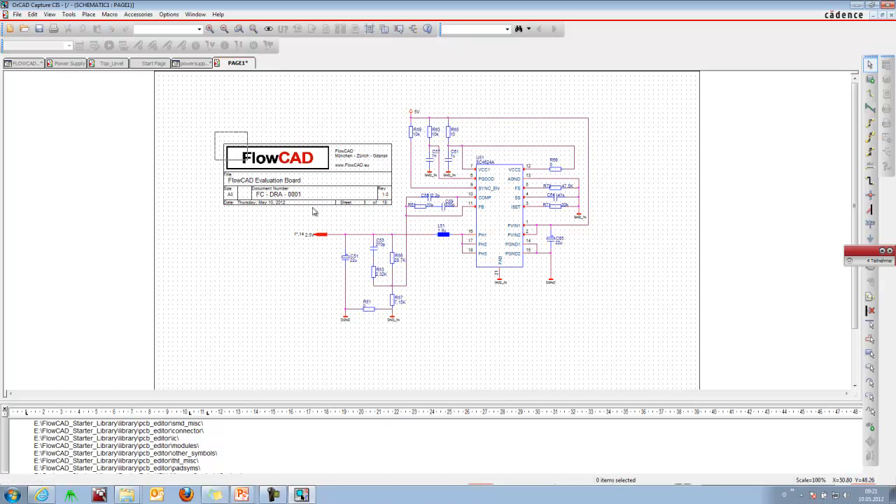
right_click(302, 163)
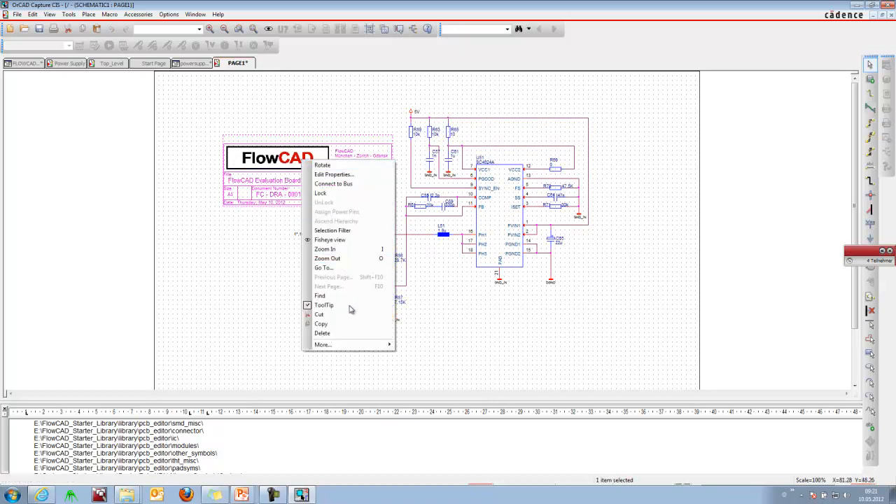
click(354, 333)
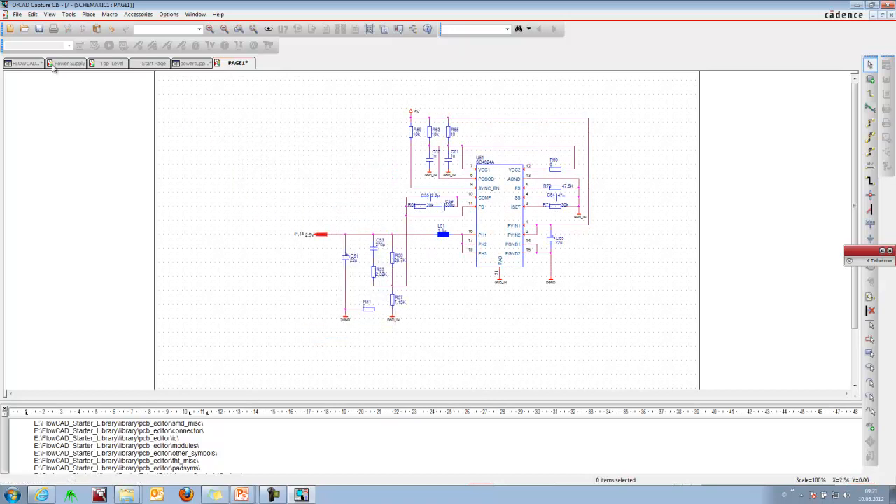
Step: Close the FLOWCAD_CIS project without saving any of its files
click(30, 63)
right_click(27, 61)
click(44, 116)
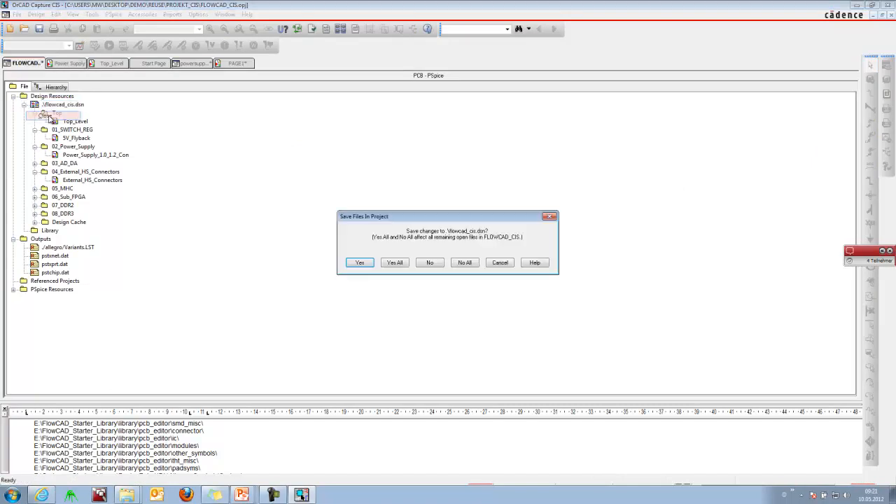
click(464, 262)
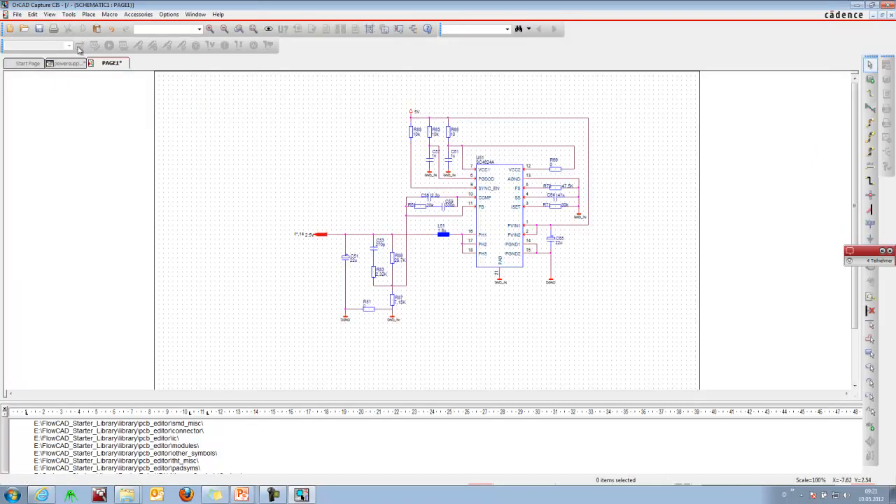
Step: Save PAGE1 and create the PCB Editor netlist for powersupply.dsn in the allegro directory, with output board POWERSUPPLY.brd
click(38, 29)
click(68, 63)
click(62, 105)
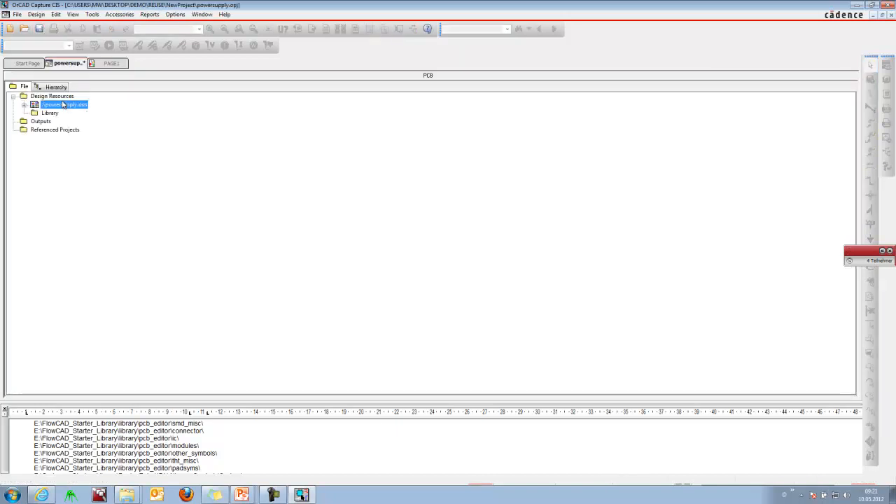
click(92, 14)
click(110, 85)
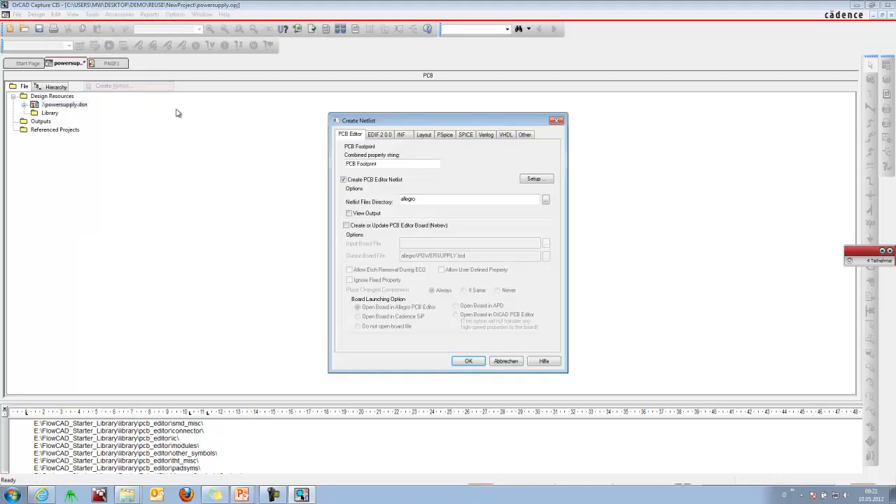
click(469, 361)
click(483, 284)
click(488, 272)
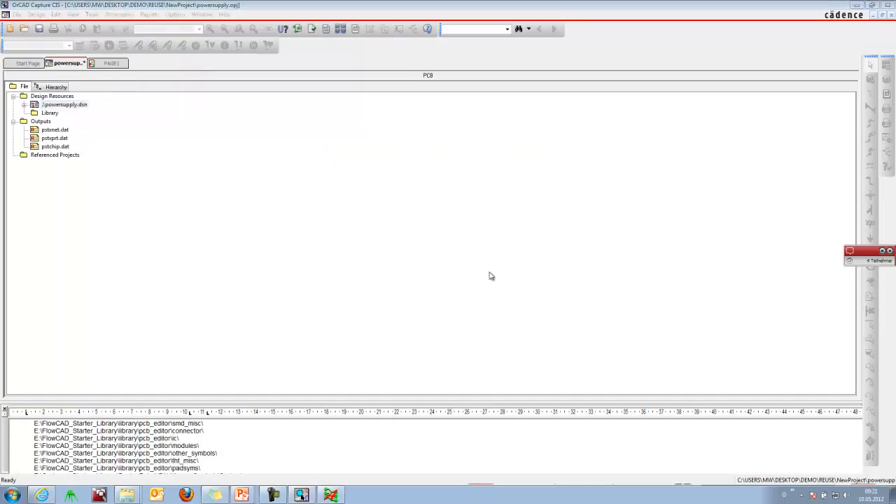
Step: Open the generated board with the OrCAD PCB Designer Professional product
drag(489, 229, 490, 237)
click(472, 240)
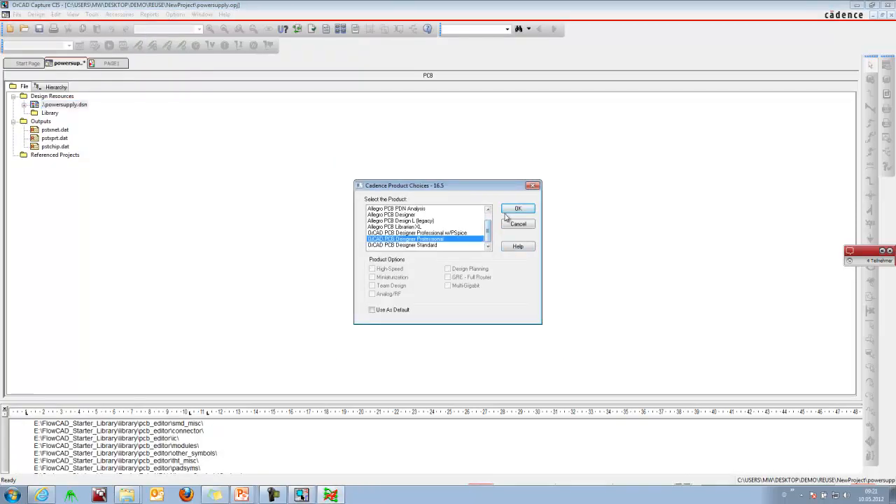
click(507, 210)
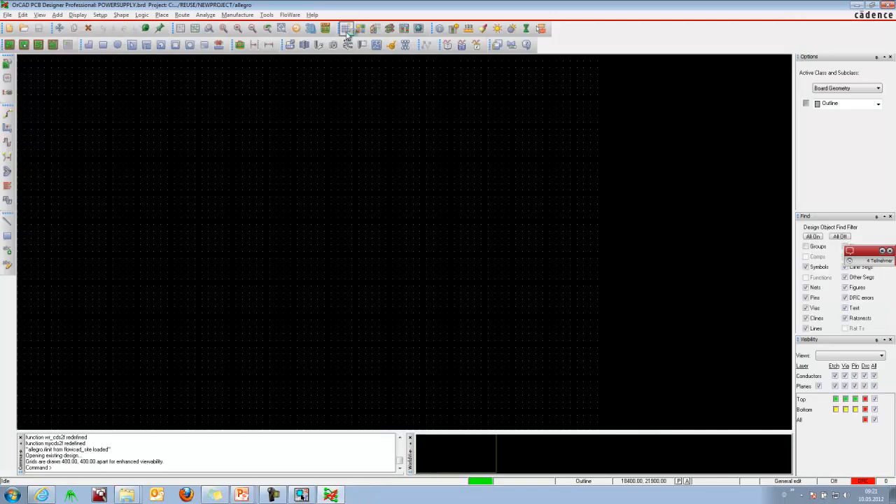
Step: Draw a rectangular unfilled board outline about 8400 by 4000 units on Board Geometry/Outline
click(103, 45)
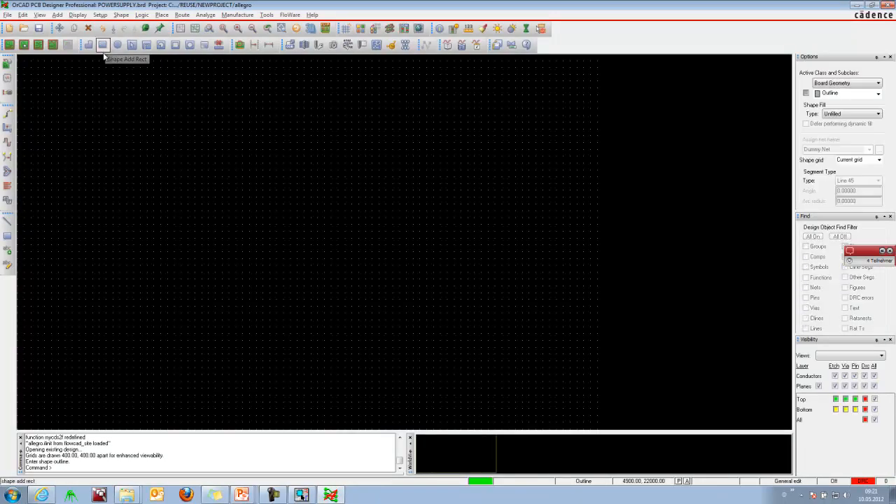
click(113, 163)
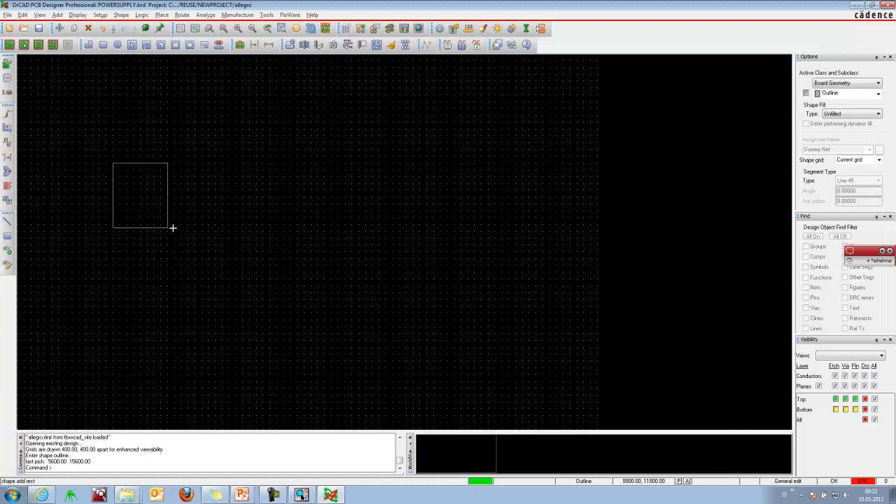
click(257, 231)
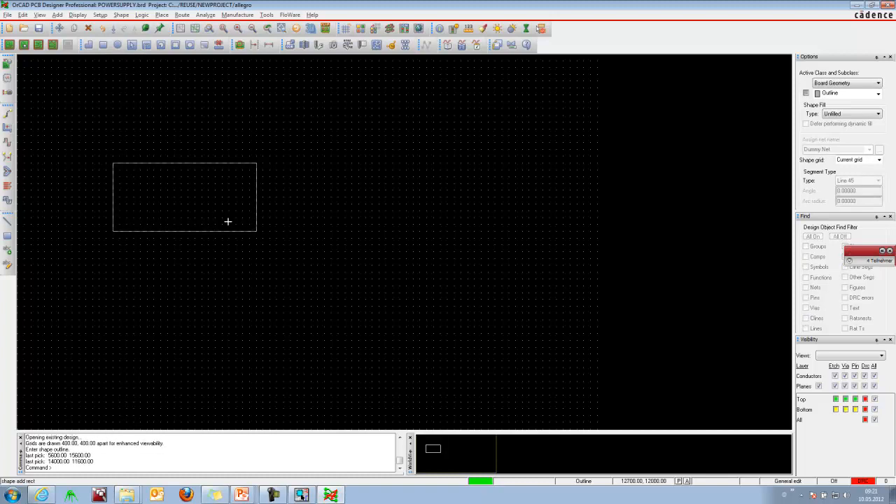
right_click(228, 222)
click(236, 226)
Step: Move the drawing origin to the lower-left corner of the board outline
click(100, 15)
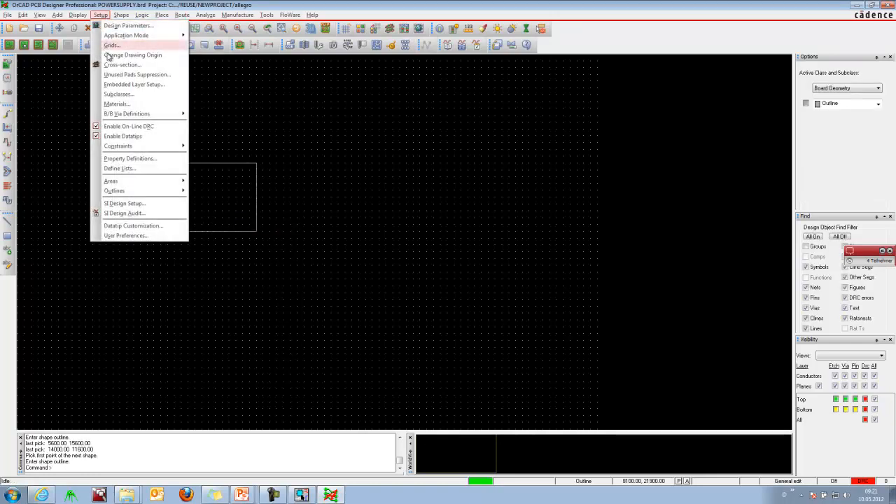
click(132, 54)
click(110, 226)
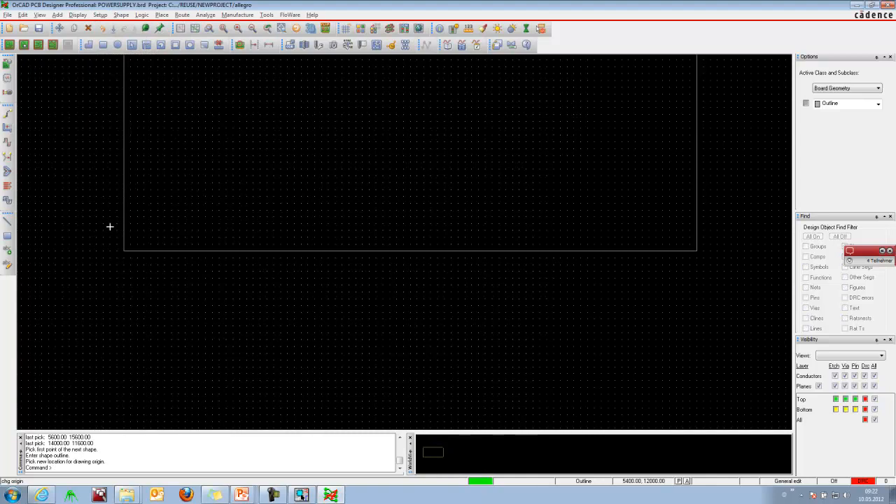
click(123, 250)
right_click(185, 218)
click(188, 203)
scroll(188, 203, down, 1)
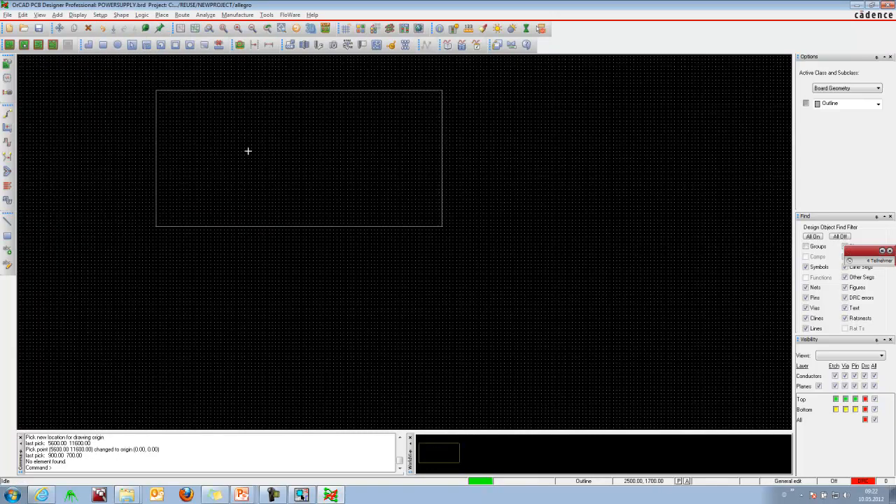
Step: Quickplace all components on the TOP board layer along the top edge of the board
click(162, 15)
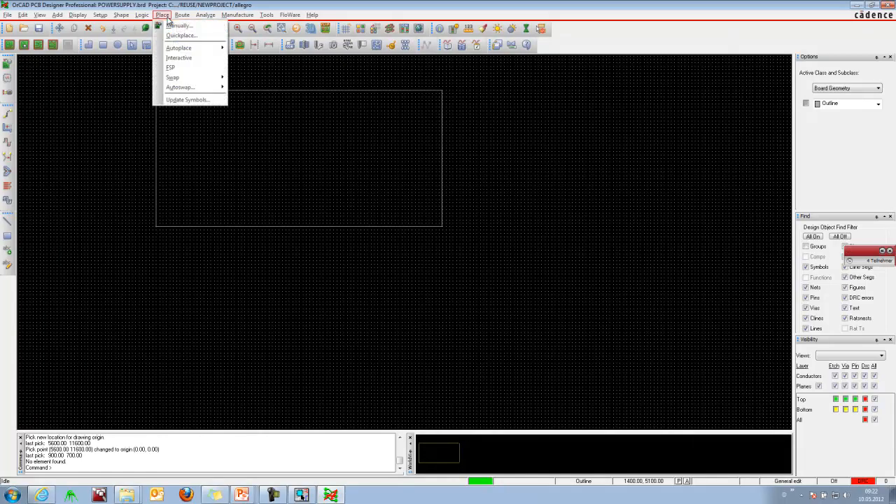
click(180, 35)
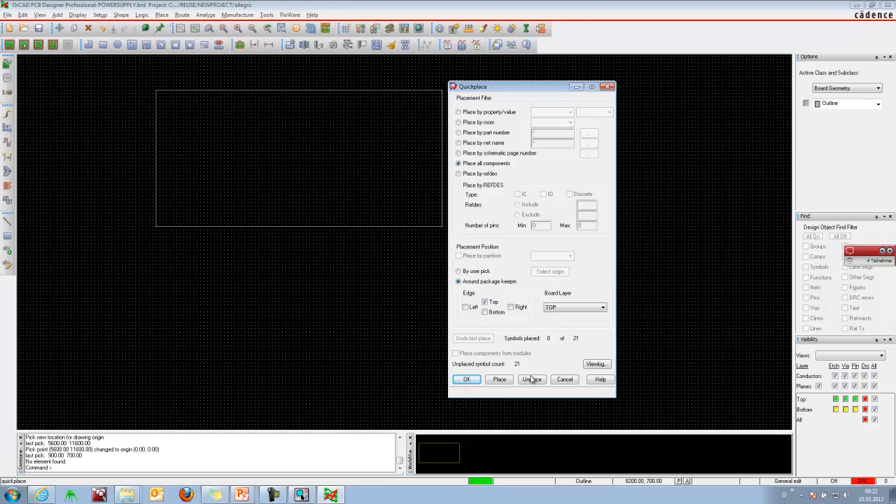
click(499, 379)
click(467, 380)
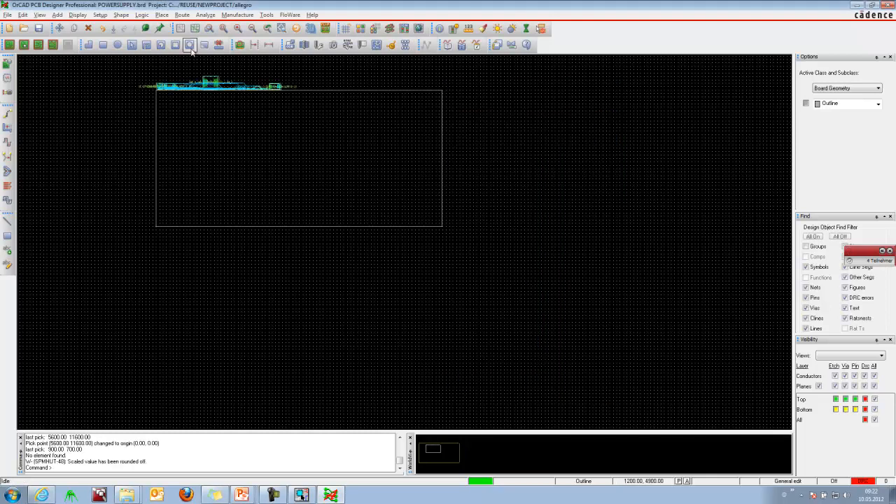
scroll(223, 119, up, 1)
middle_drag(222, 116, 224, 126)
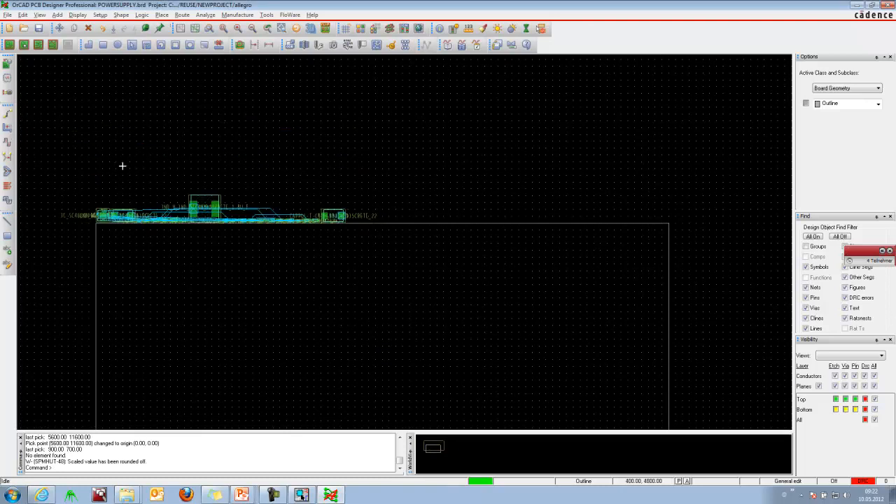
drag(96, 176, 343, 240)
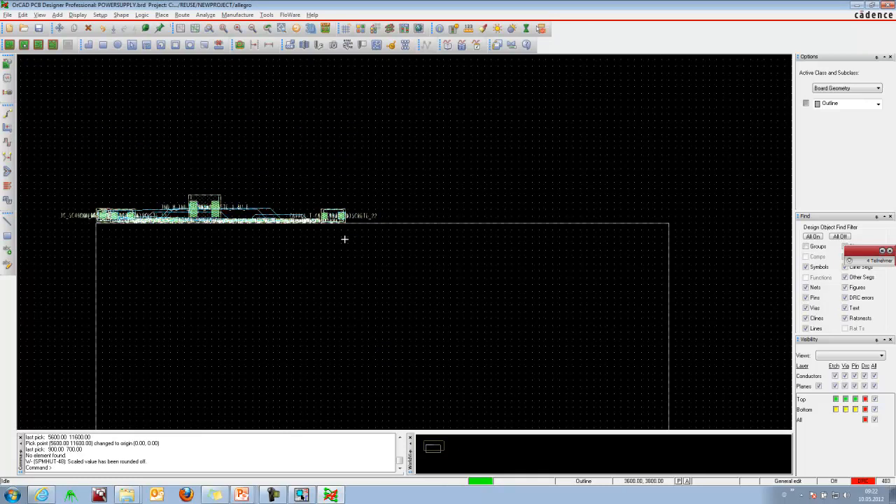
right_click(214, 205)
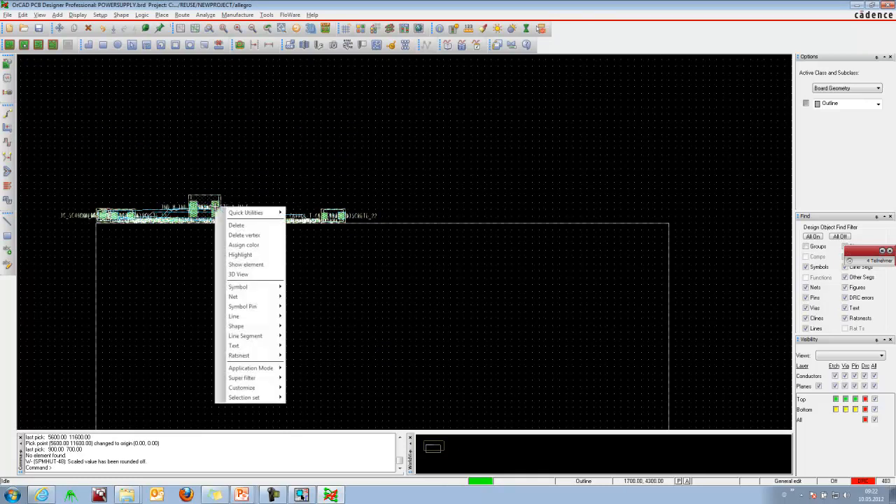
click(181, 133)
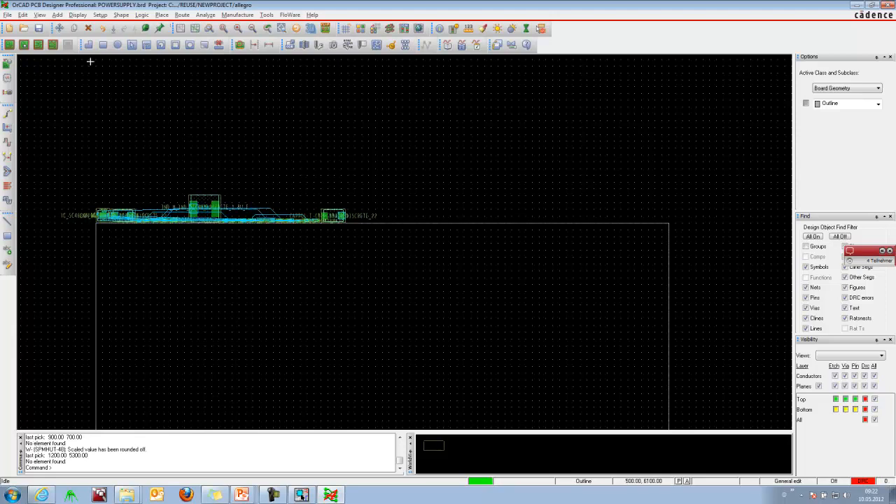
Step: In Placement edit mode, select all the quickplaced components and apply the replicate module powersupply2v5.mdd from the reuse folder to them
click(24, 45)
drag(92, 184, 354, 245)
right_click(212, 208)
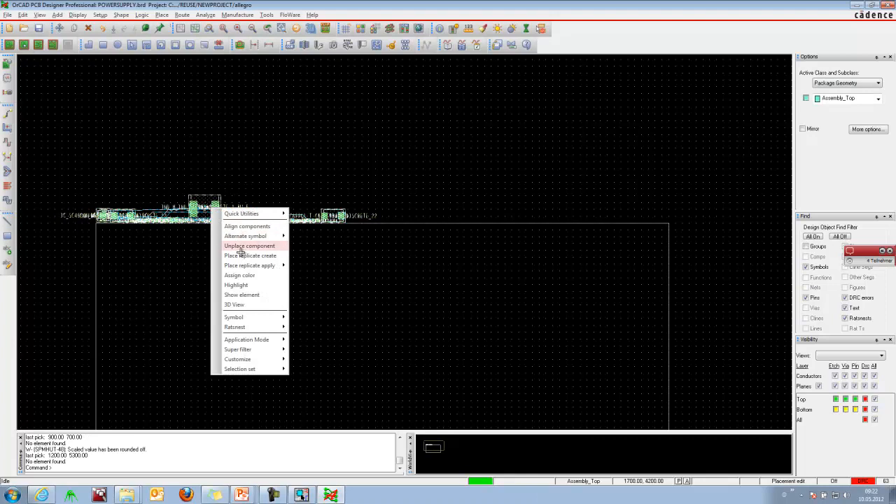
mouse_move(261, 269)
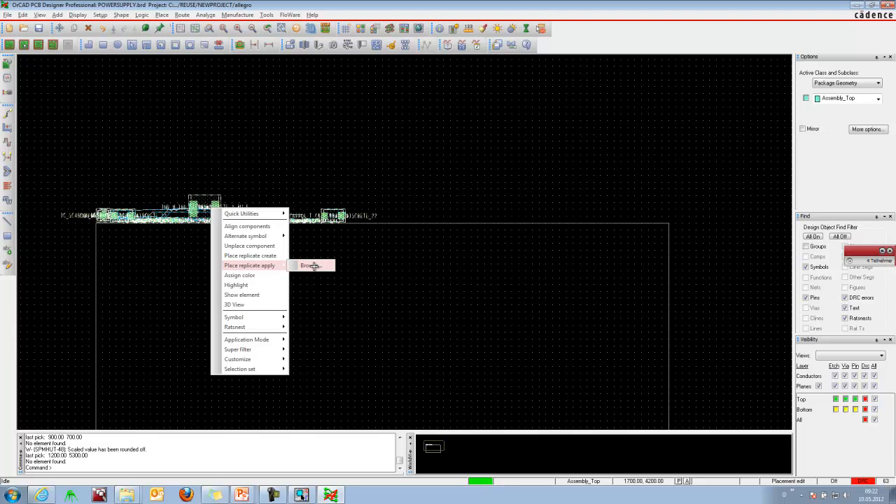
click(310, 265)
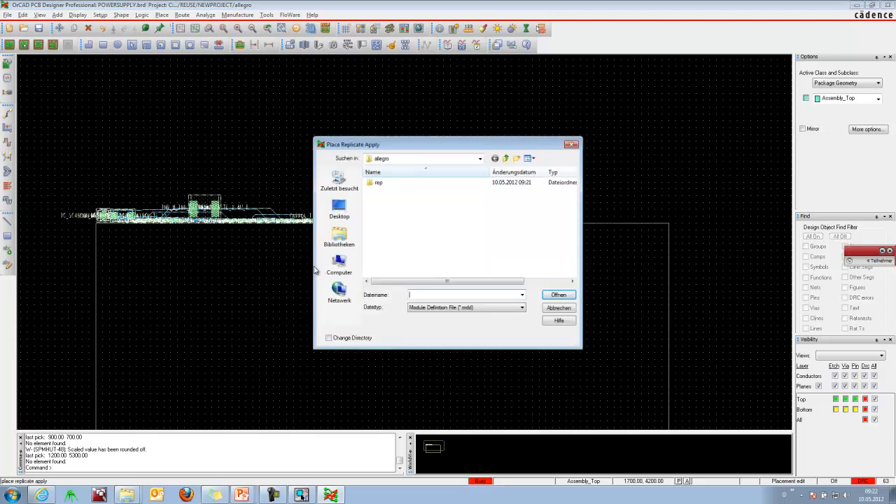
click(506, 159)
click(506, 159)
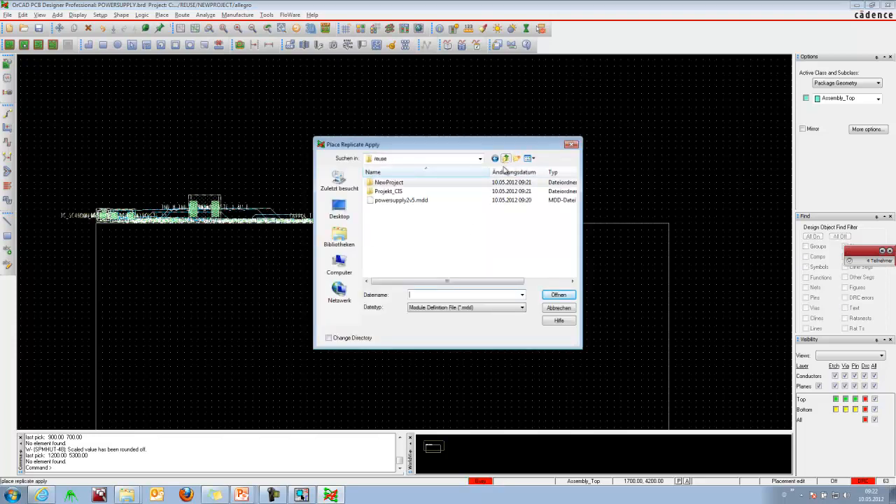
click(401, 201)
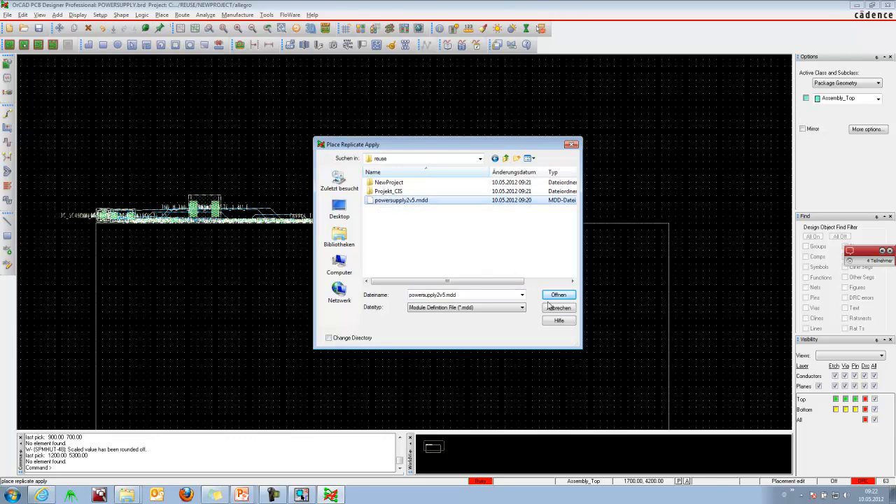
click(558, 296)
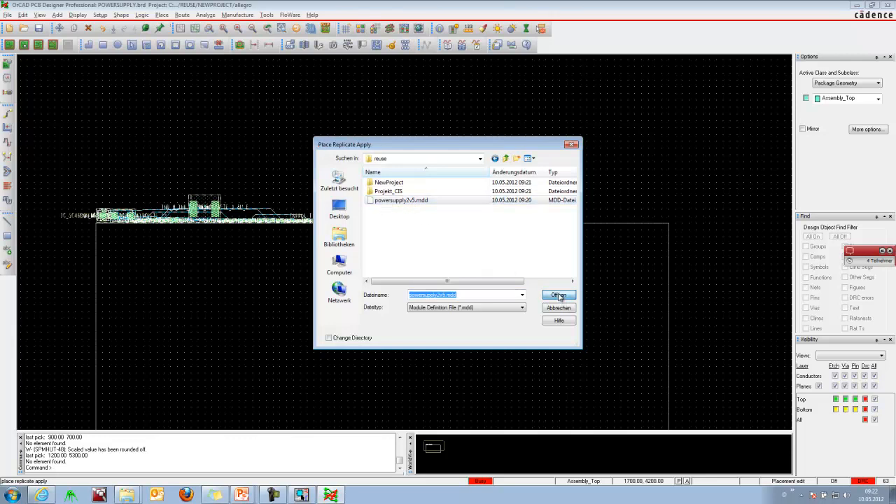
Step: Place the replicated power supply module inside the board outline at about 1900, 3000 and clear the selection
scroll(220, 301, up, 1)
click(226, 284)
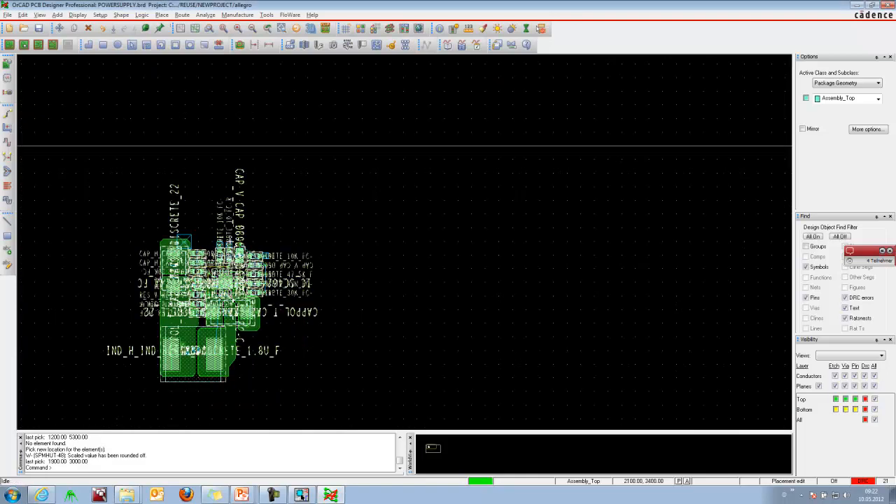
click(324, 344)
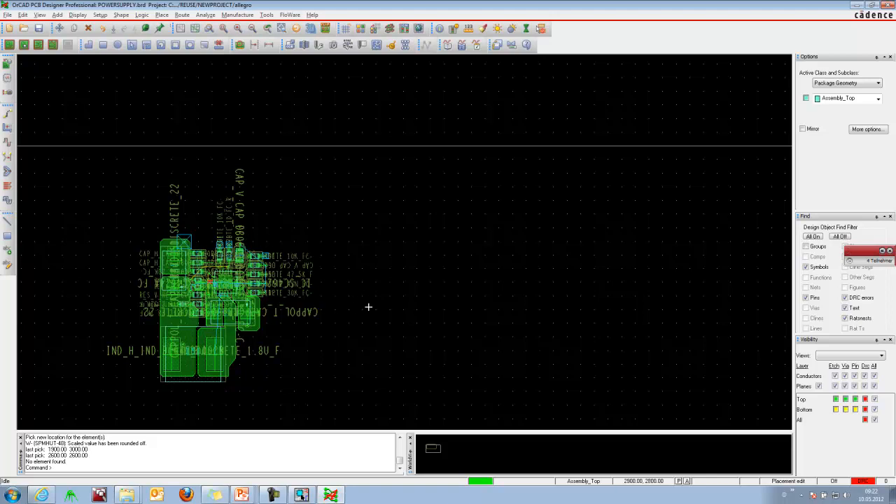
Step: Hide the component value, device type and tolerance texts on all component subclasses in the color settings
click(361, 28)
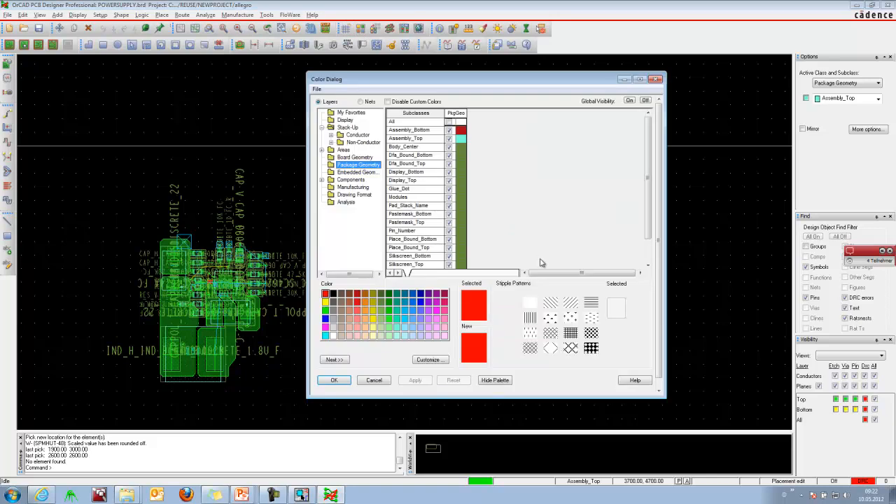
click(350, 180)
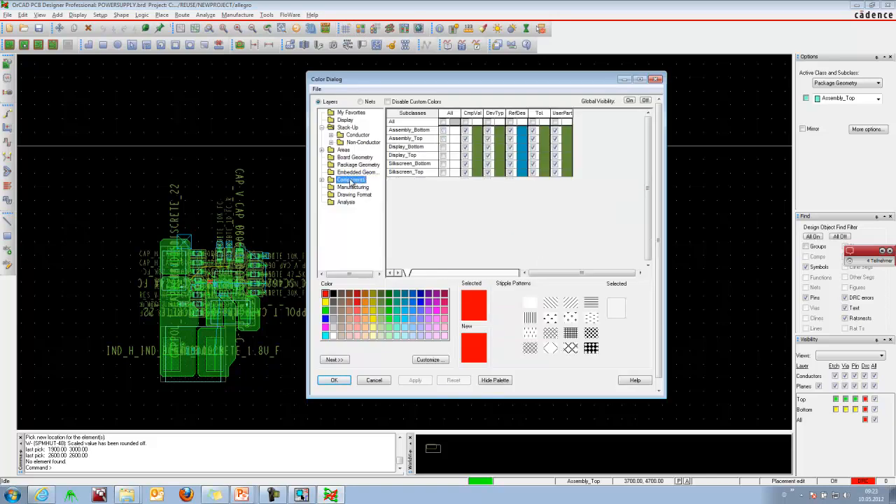
click(464, 122)
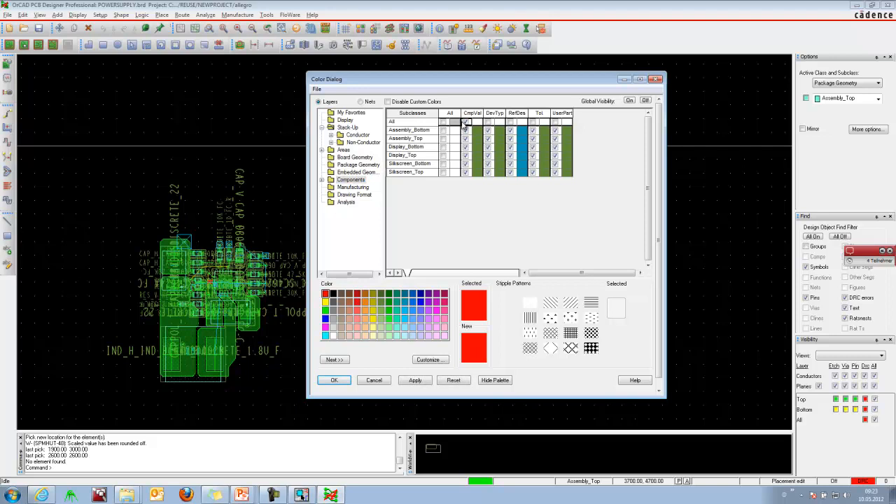
click(465, 123)
click(534, 123)
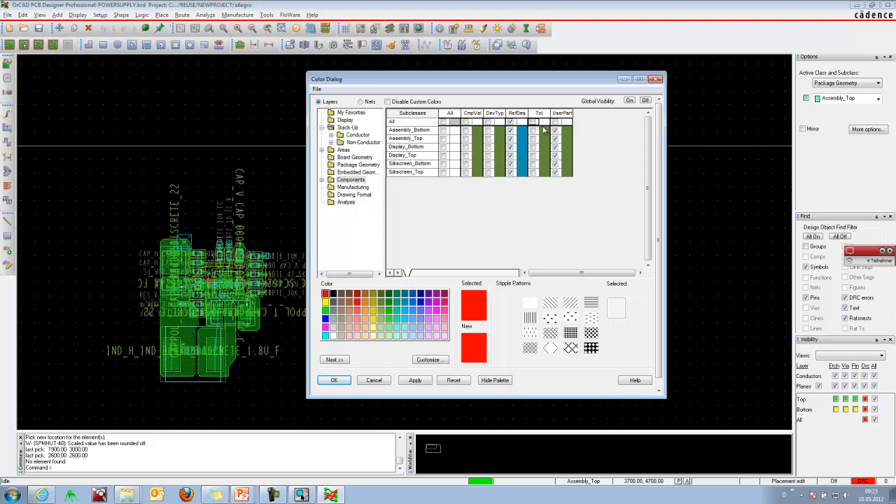
click(415, 380)
click(334, 380)
scroll(168, 236, up, 2)
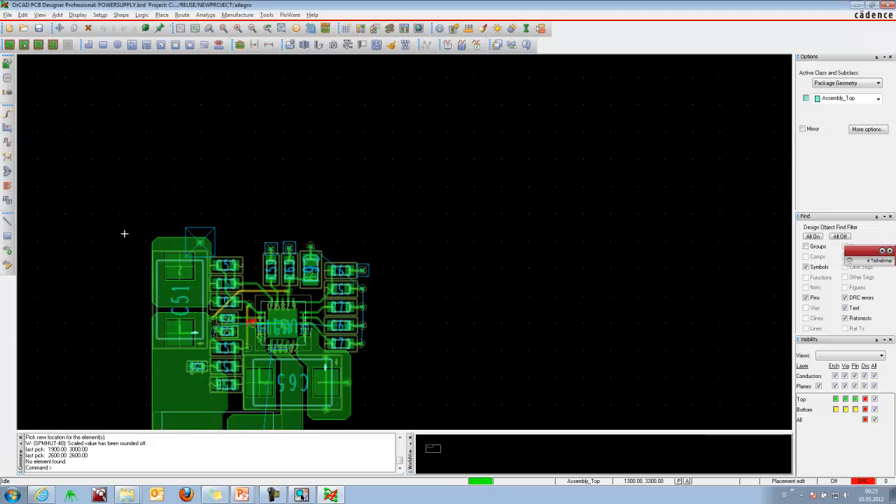
middle_drag(124, 234, 125, 235)
middle_drag(366, 293, 366, 288)
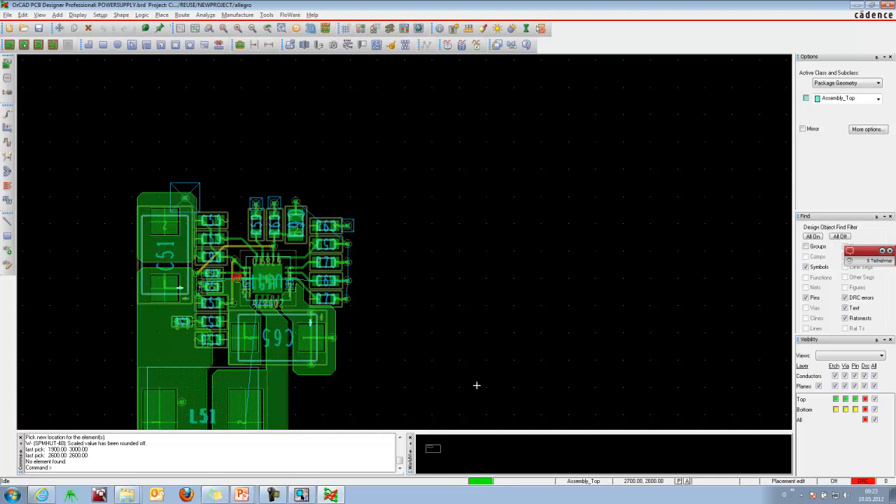
scroll(381, 420, down, 1)
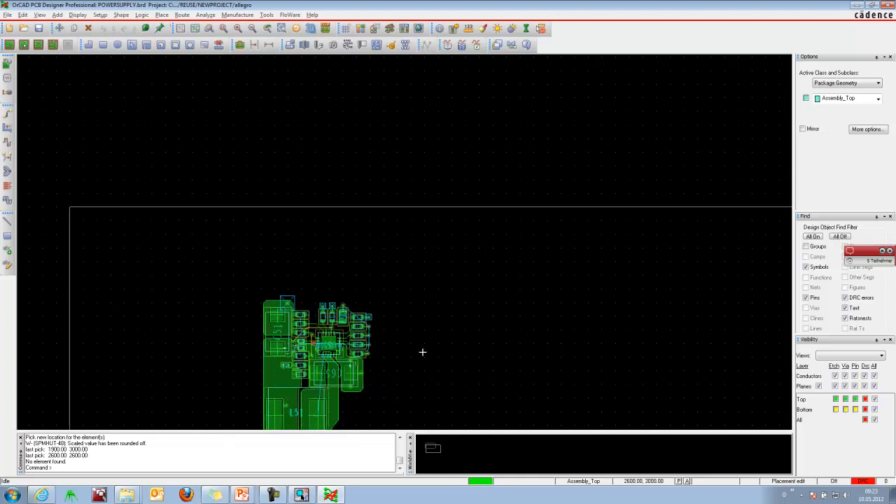
middle_drag(422, 352, 424, 348)
mouse_move(332, 498)
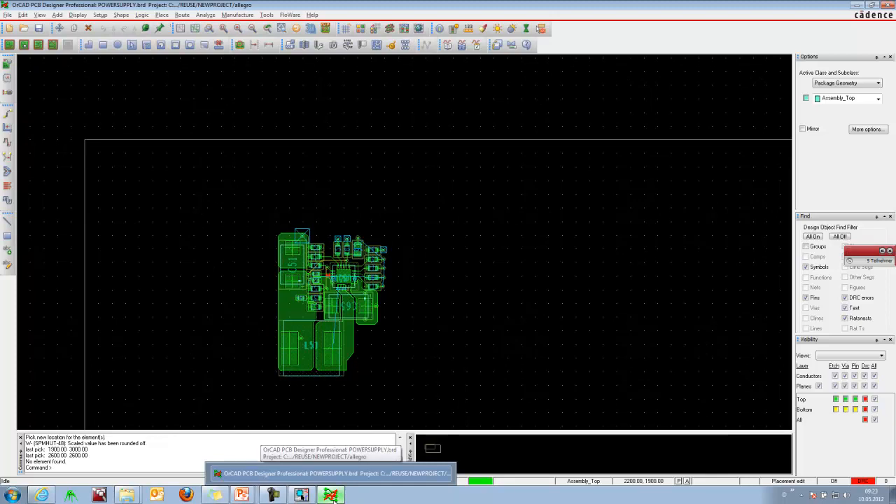
right_click(332, 496)
click(318, 478)
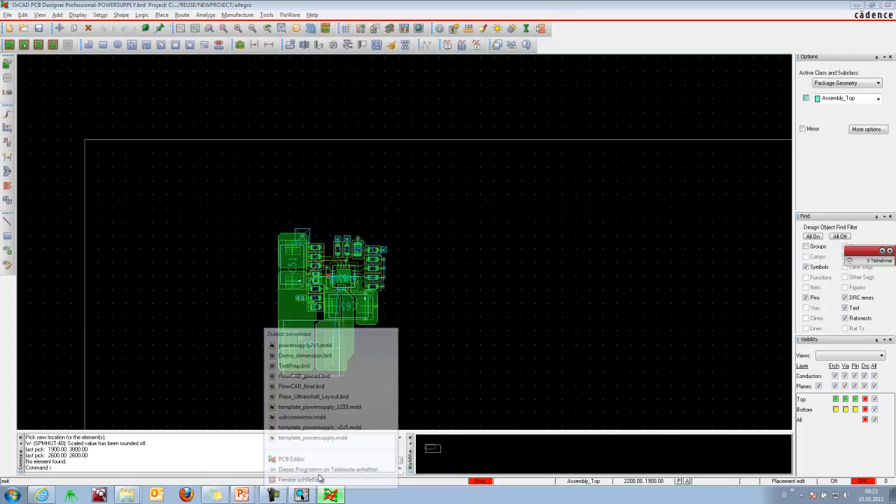
click(519, 271)
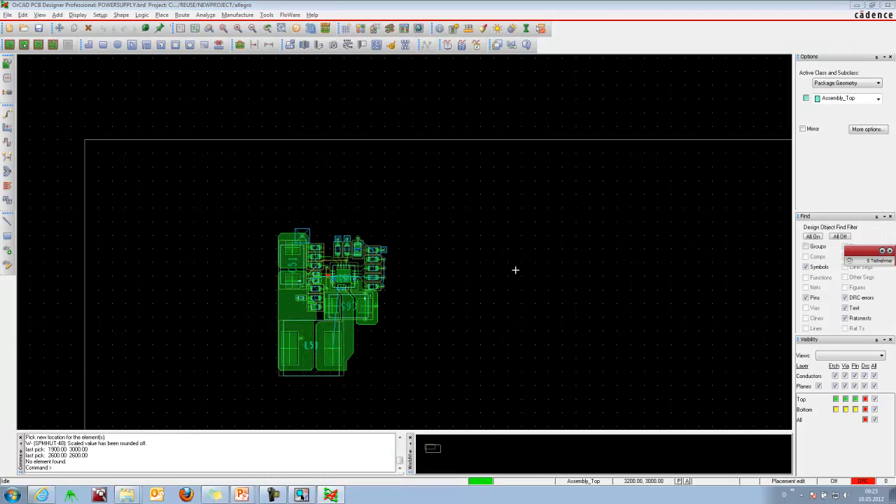
Step: Open the board file FlowCAD_final.brd from the Demo folder
click(6, 15)
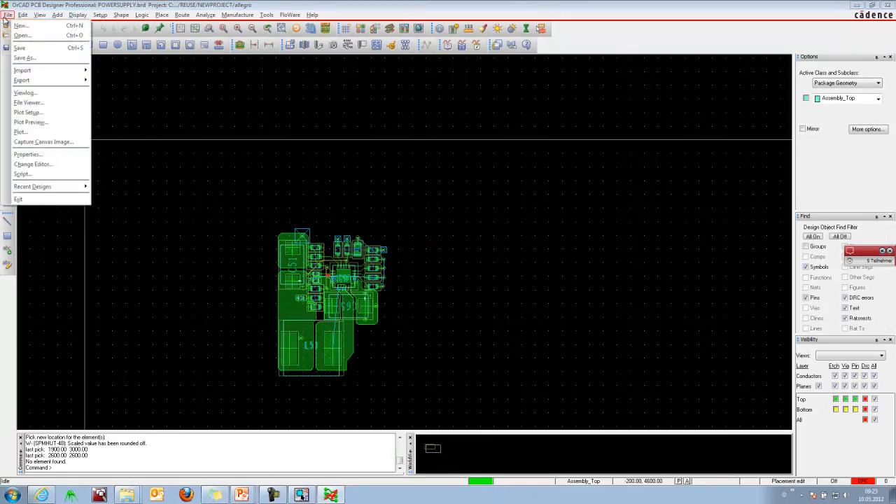
click(56, 35)
click(486, 270)
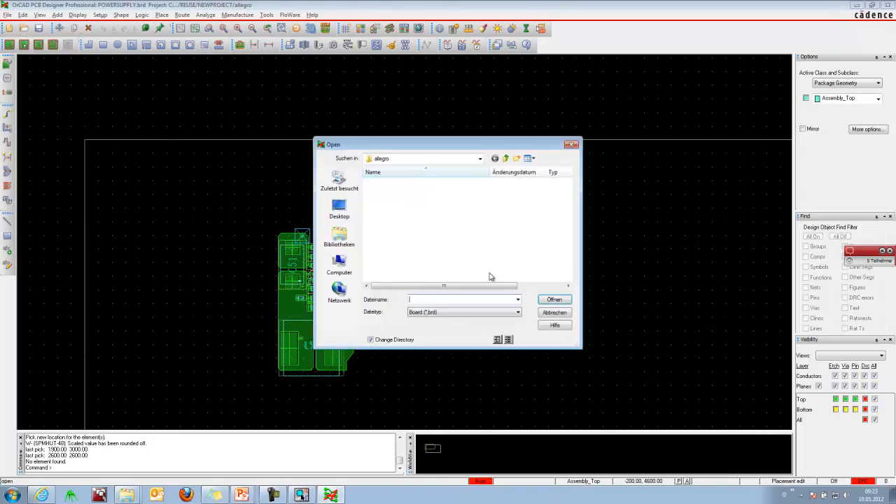
click(507, 159)
click(507, 159)
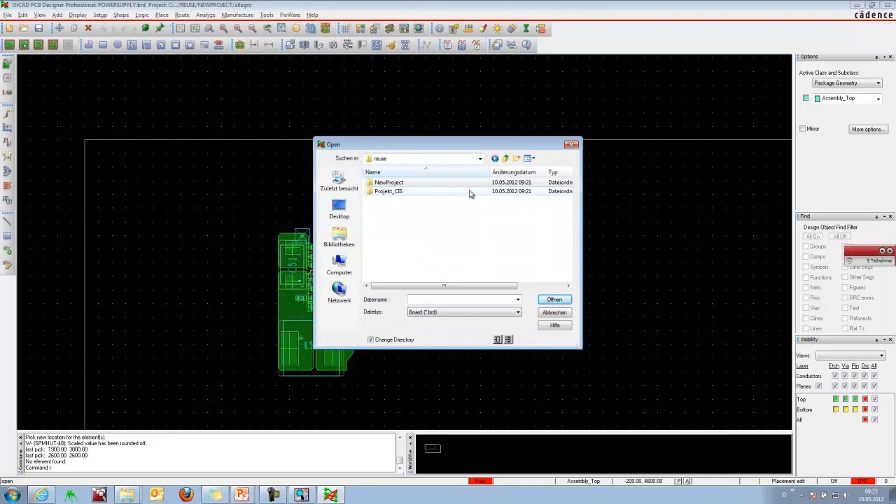
click(507, 159)
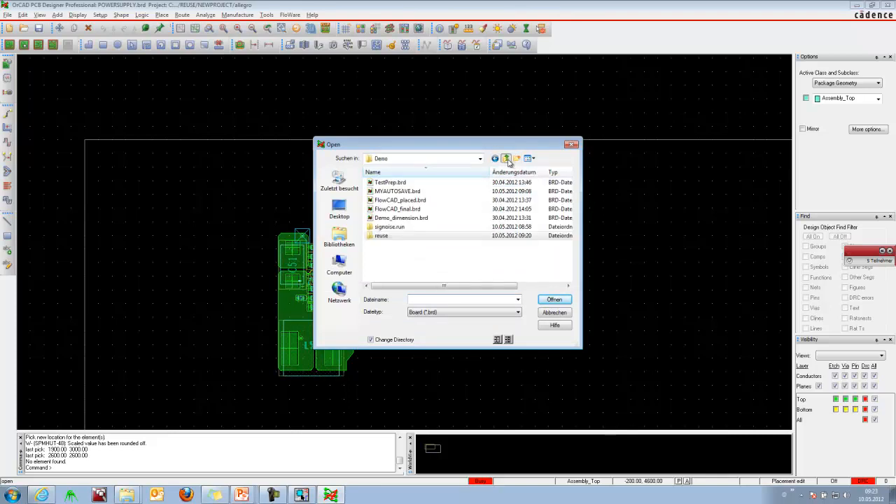
click(445, 209)
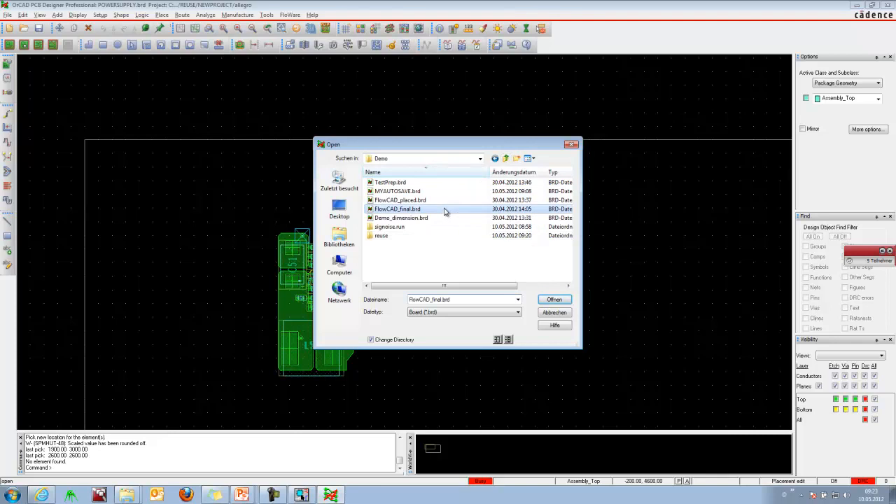
click(554, 301)
Step: Review the gloss parameters for fillets and tapered traces, with the view on the resistor packs beside U801
scroll(447, 263, down, 3)
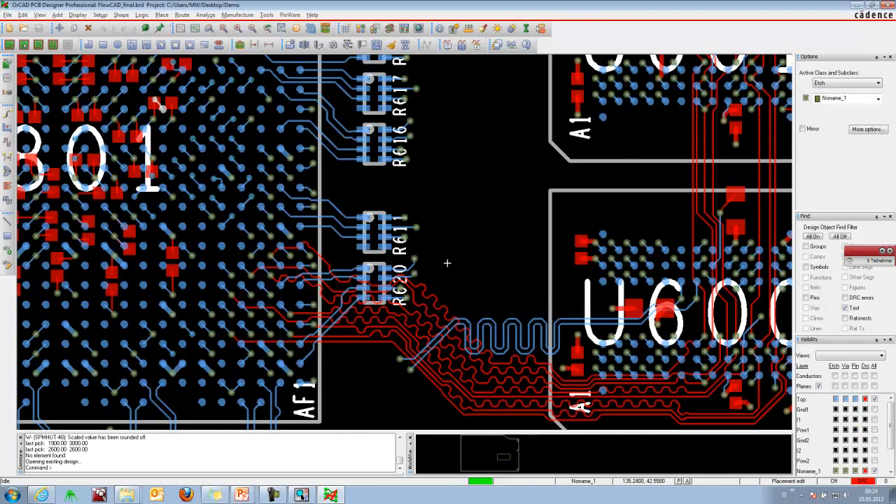
scroll(452, 259, down, 4)
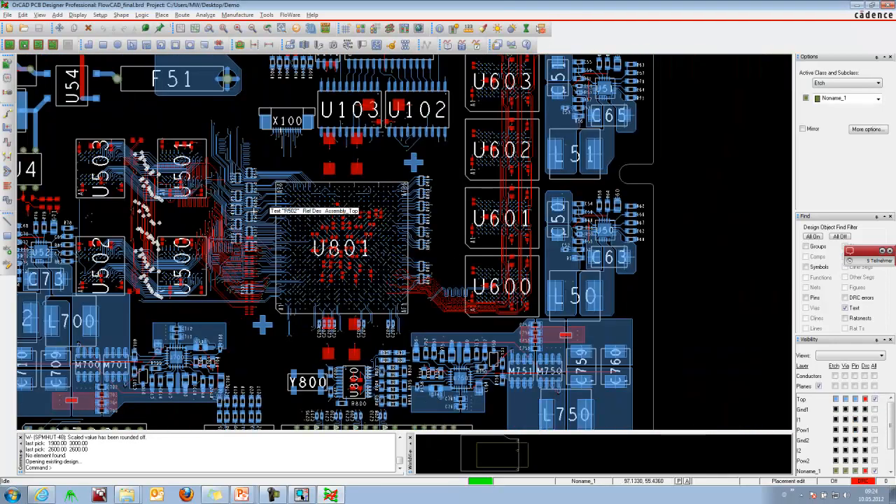
scroll(287, 206, up, 2)
scroll(291, 216, down, 1)
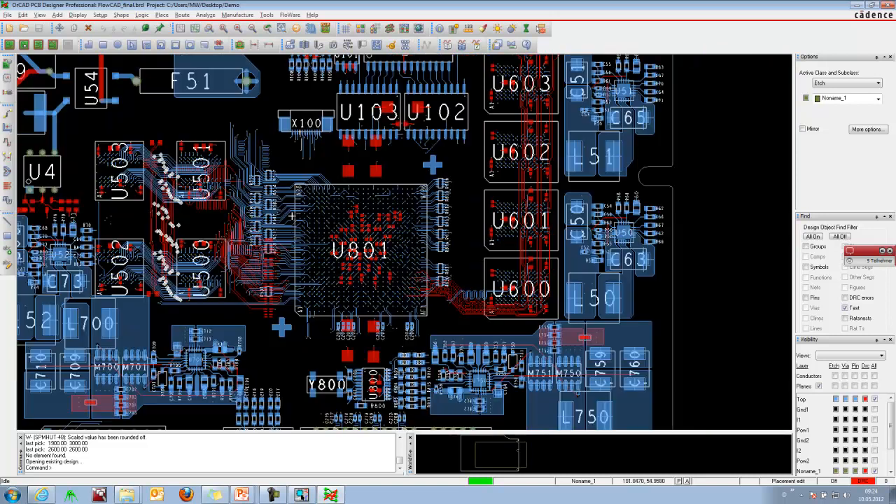
key(Left)
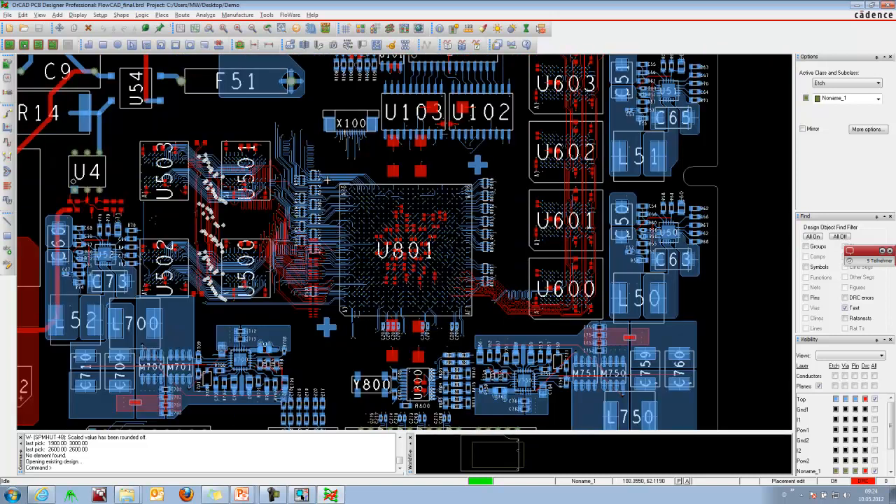
scroll(326, 180, up, 2)
scroll(326, 180, up, 1)
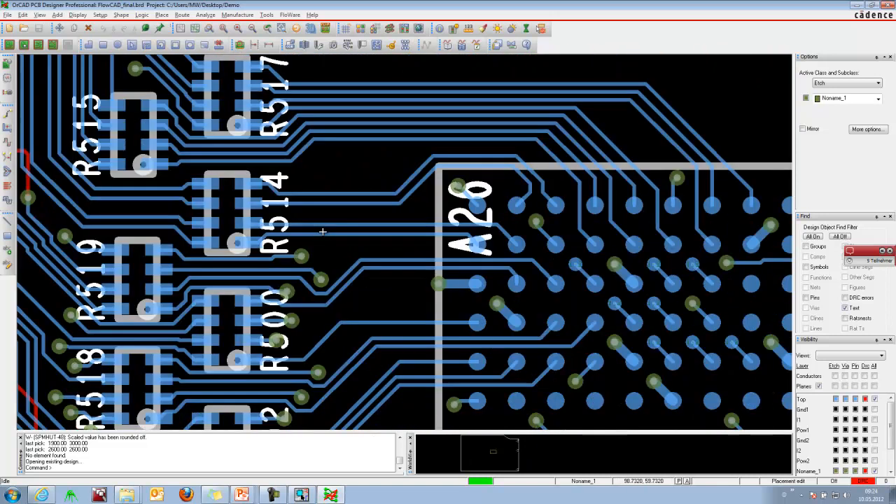
click(181, 14)
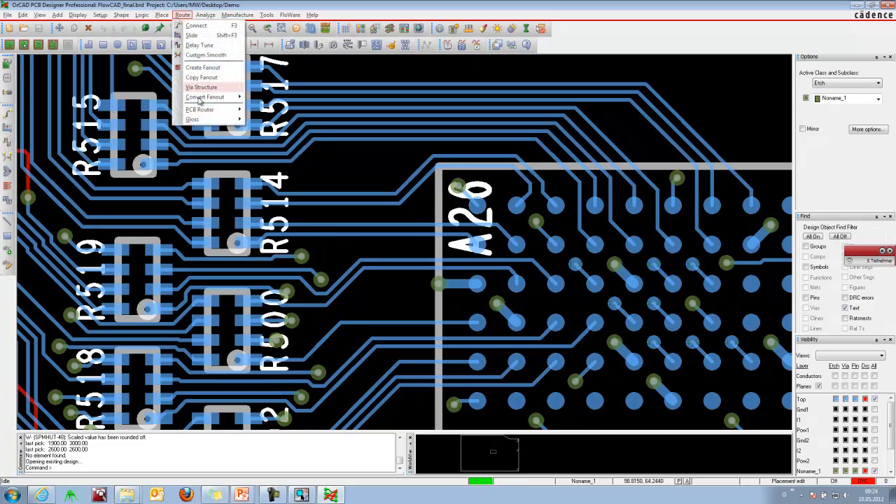
mouse_move(231, 120)
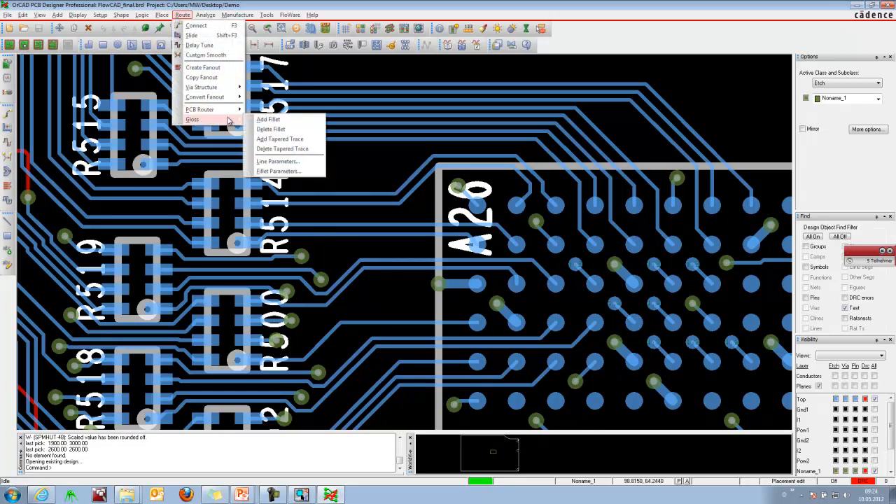
click(300, 170)
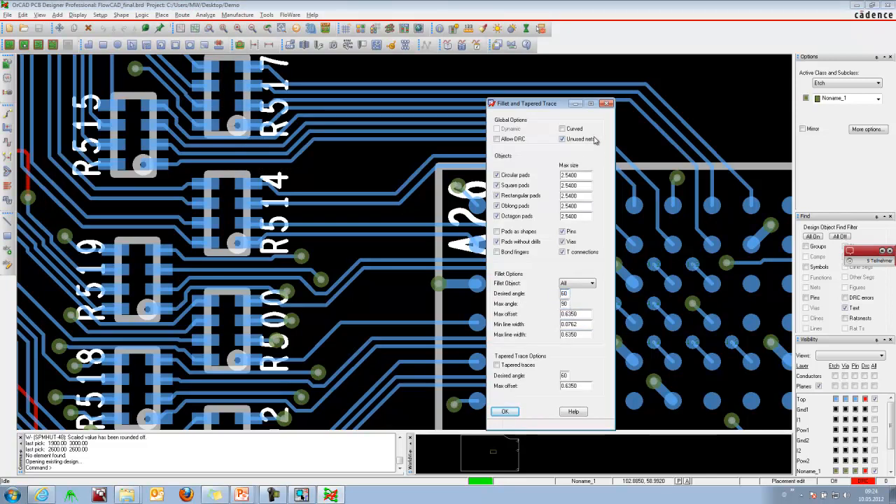
click(507, 413)
Step: Add gloss fillets to the nets in a window around resistor packs R514, R519 and R500, and finish the command
click(180, 15)
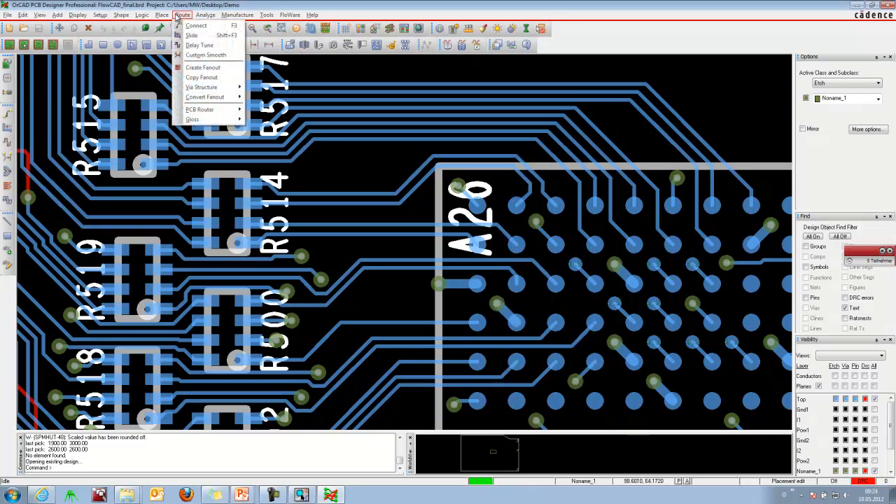
mouse_move(217, 120)
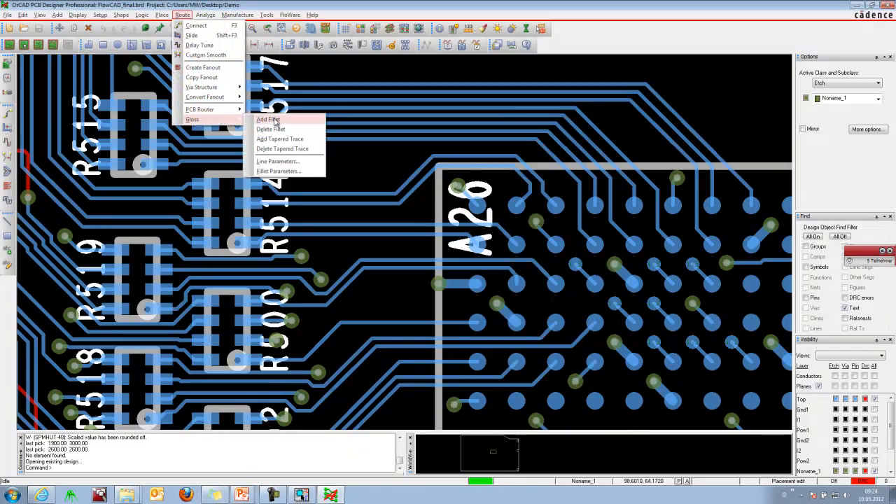
click(277, 122)
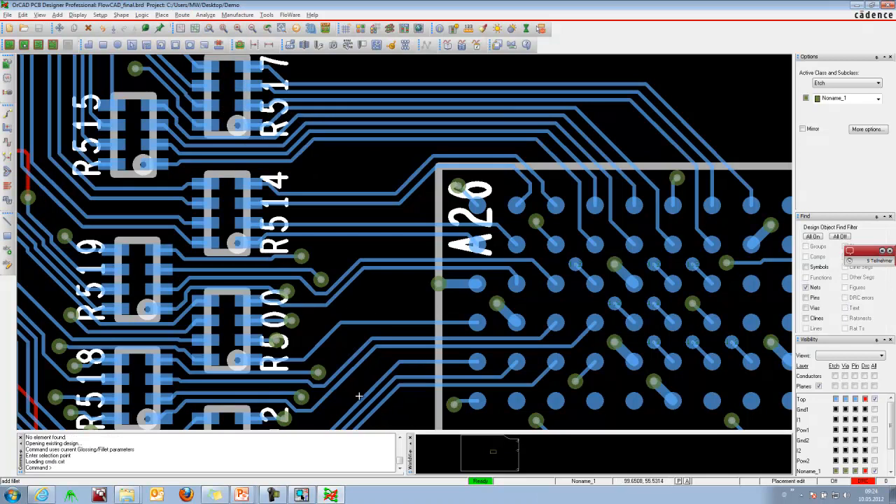
drag(406, 413, 143, 159)
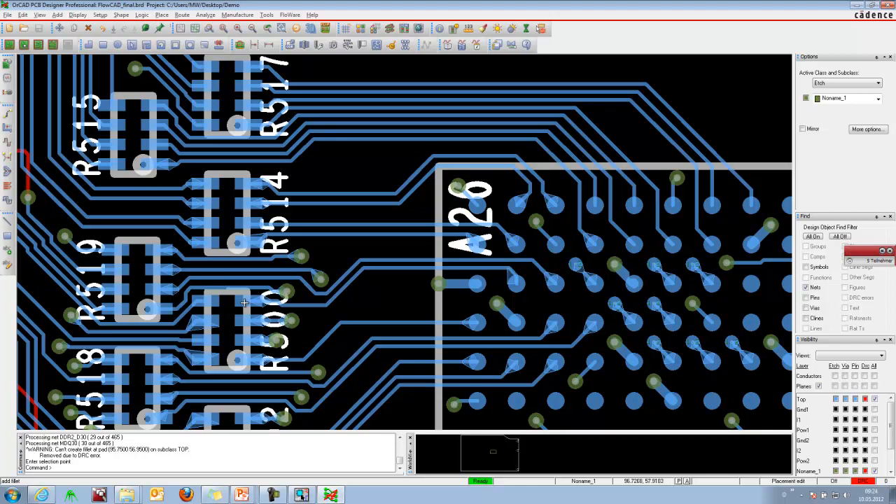
right_click(369, 302)
click(382, 308)
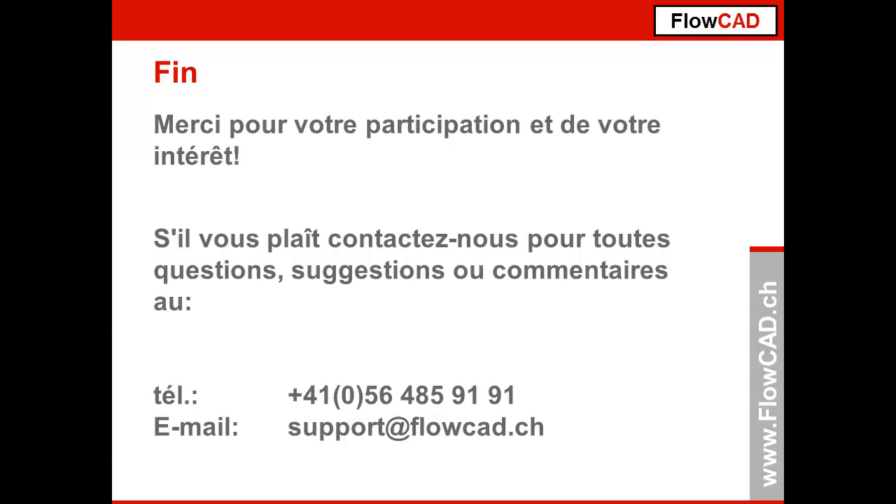